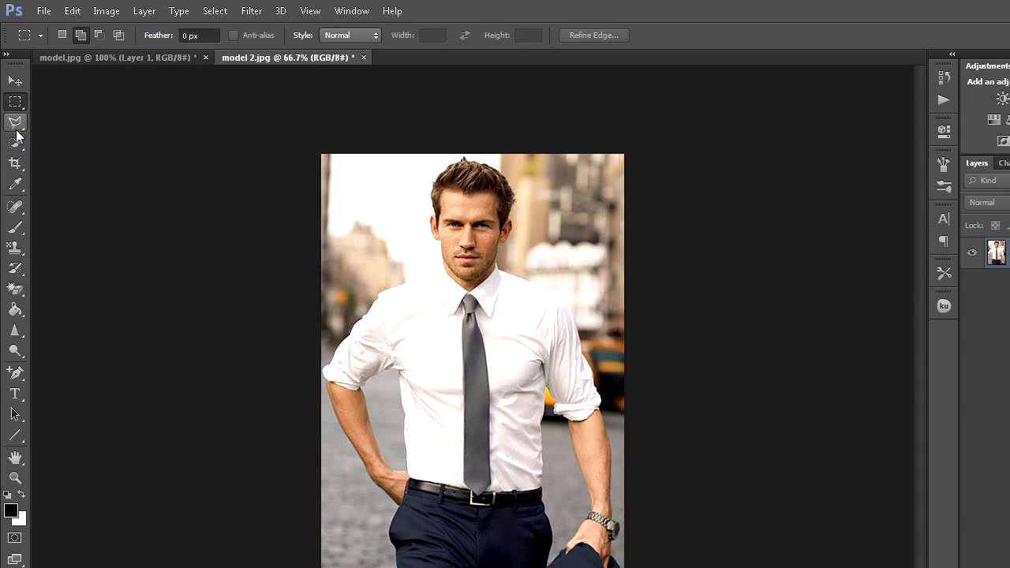
Select the white shirt on both sides of the tie with the Quick Selection tool at a 19 px brush size.
{"action": "left_click", "coordinate": [16, 143]}
{"action": "left_click", "coordinate": [89, 147]}
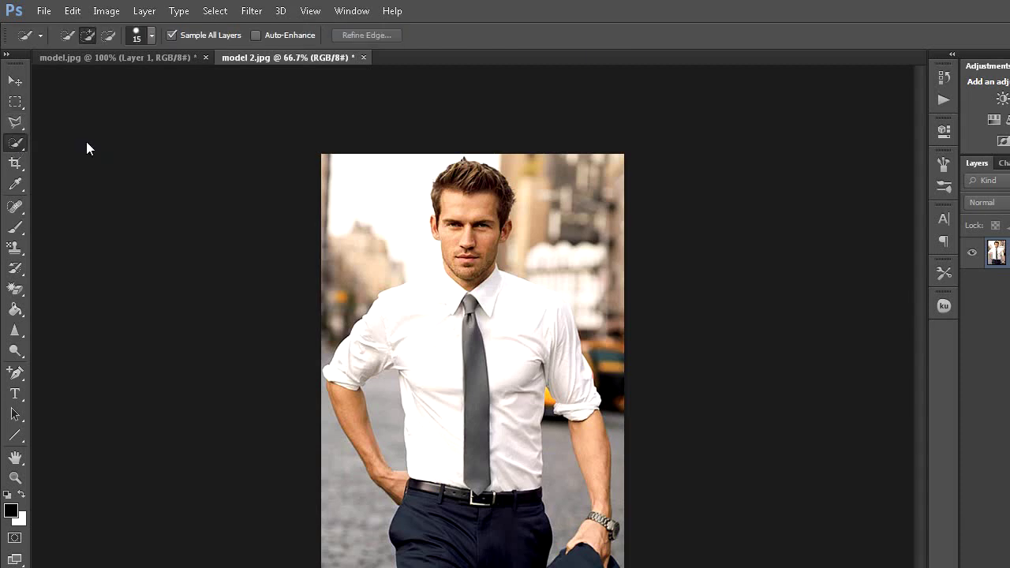
{"action": "left_click", "coordinate": [152, 35]}
{"action": "left_click_drag", "start_coordinate": [79, 76], "coordinate": [78, 76]}
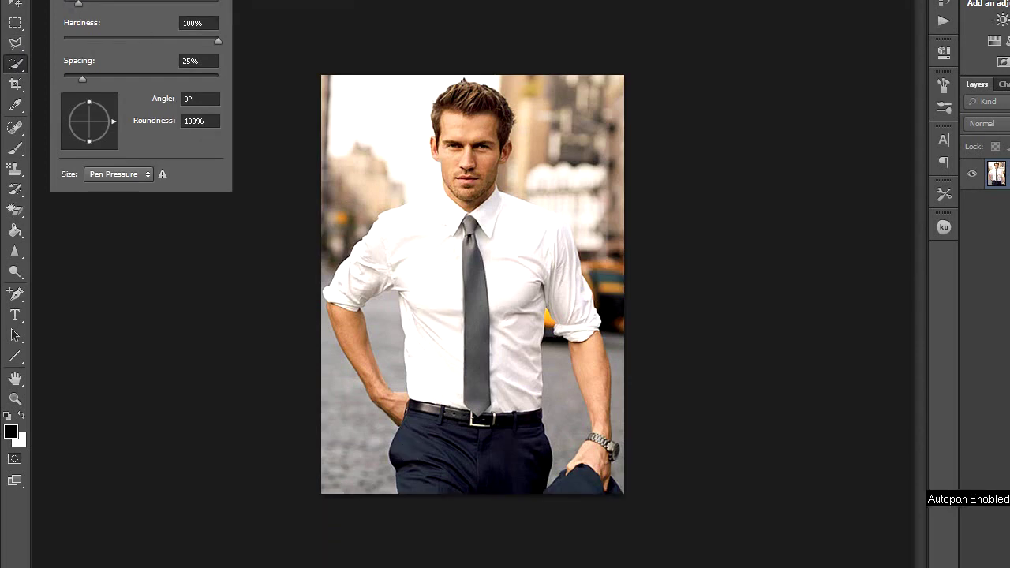
{"action": "key", "text": "ctrl+plus"}
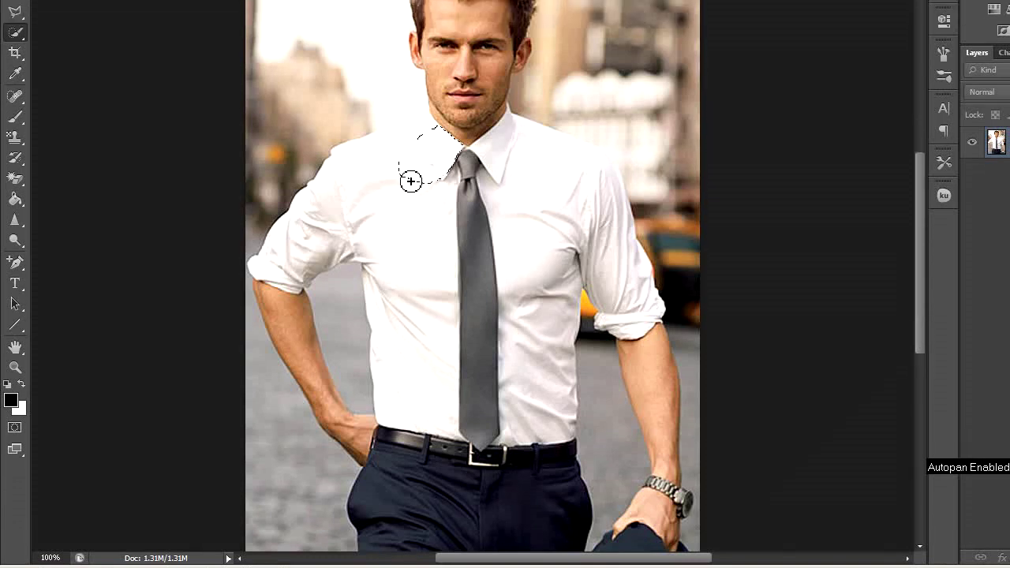
{"action": "mouse_move", "coordinate": [411, 181]}
{"action": "left_mouse_down"}
{"action": "mouse_move", "coordinate": [421, 239]}
{"action": "mouse_move", "coordinate": [302, 253]}
{"action": "mouse_move", "coordinate": [286, 273]}
{"action": "mouse_move", "coordinate": [301, 257]}
{"action": "left_mouse_up"}
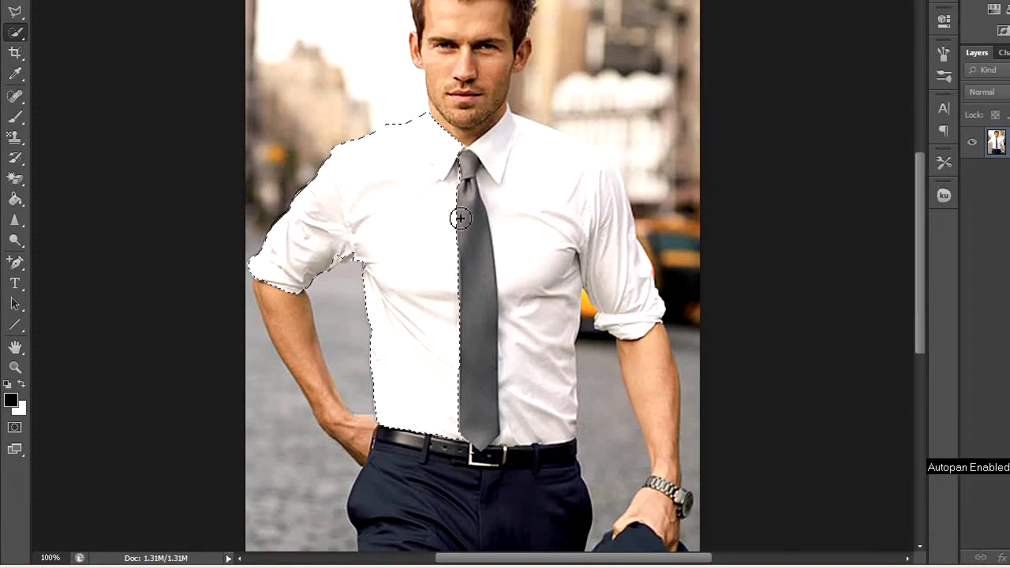
{"action": "mouse_move", "coordinate": [498, 154]}
{"action": "left_mouse_down"}
{"action": "mouse_move", "coordinate": [545, 213]}
{"action": "mouse_move", "coordinate": [545, 248]}
{"action": "mouse_move", "coordinate": [602, 226]}
{"action": "mouse_move", "coordinate": [623, 271]}
{"action": "mouse_move", "coordinate": [566, 283]}
{"action": "mouse_move", "coordinate": [530, 311]}
{"action": "mouse_move", "coordinate": [521, 384]}
{"action": "left_mouse_up"}
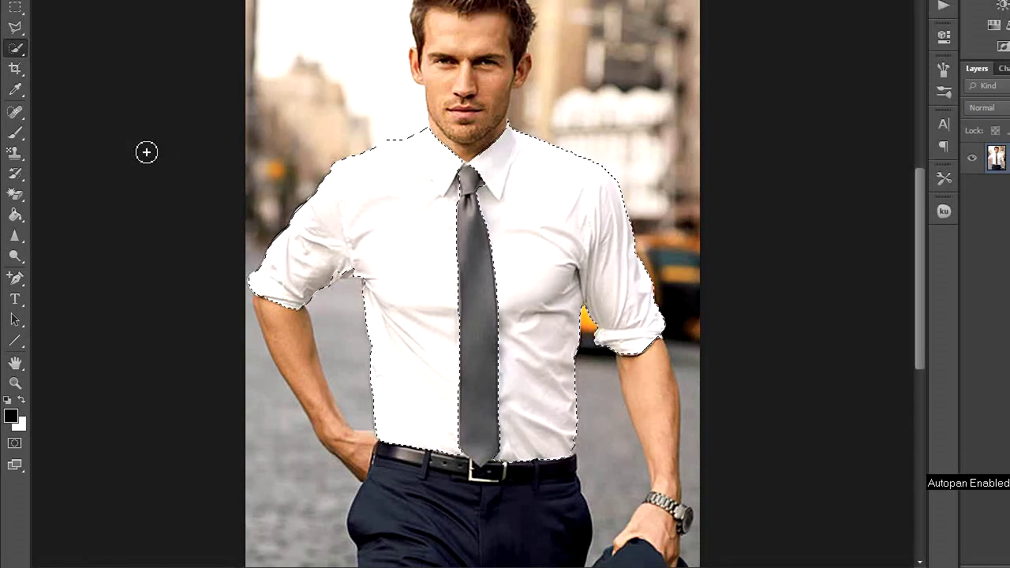
Extend the selection along the underarm edge of the shirt's bent-arm sleeve with an 8 px selection brush.
{"action": "key", "text": "ctrl+plus"}
{"action": "key", "text": "ctrl+plus"}
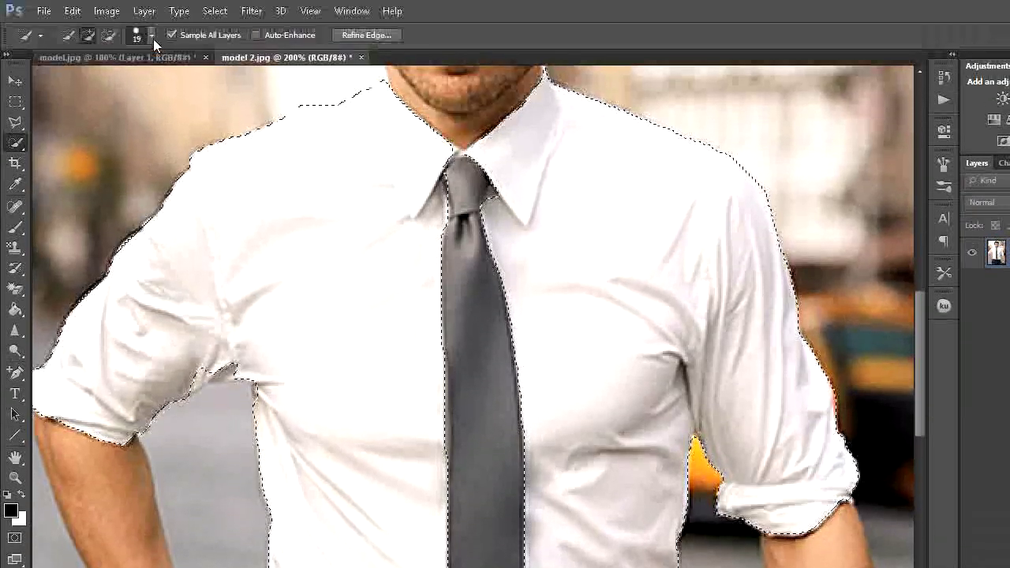
{"action": "left_click", "coordinate": [151, 35]}
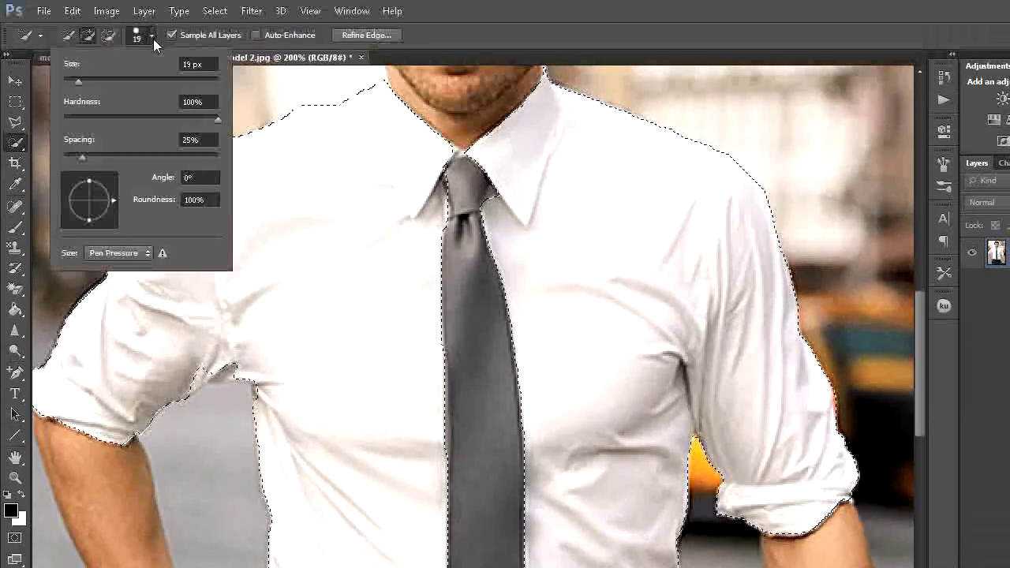
{"action": "left_click_drag", "start_coordinate": [73, 77], "coordinate": [69, 75]}
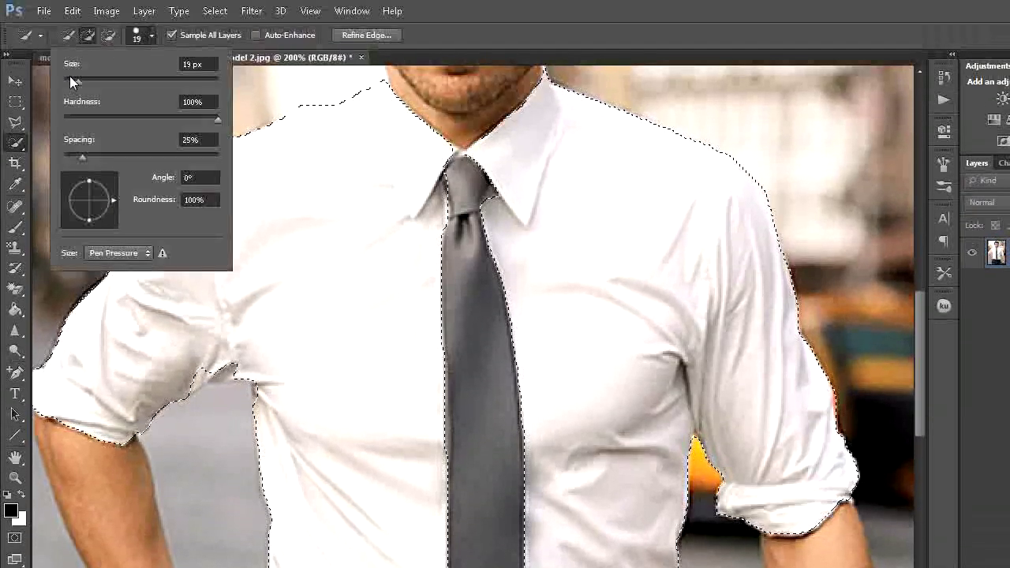
{"action": "left_click", "coordinate": [195, 381]}
{"action": "mouse_move", "coordinate": [195, 381]}
{"action": "left_mouse_down"}
{"action": "mouse_move", "coordinate": [237, 372]}
{"action": "mouse_move", "coordinate": [263, 384]}
{"action": "left_mouse_up"}
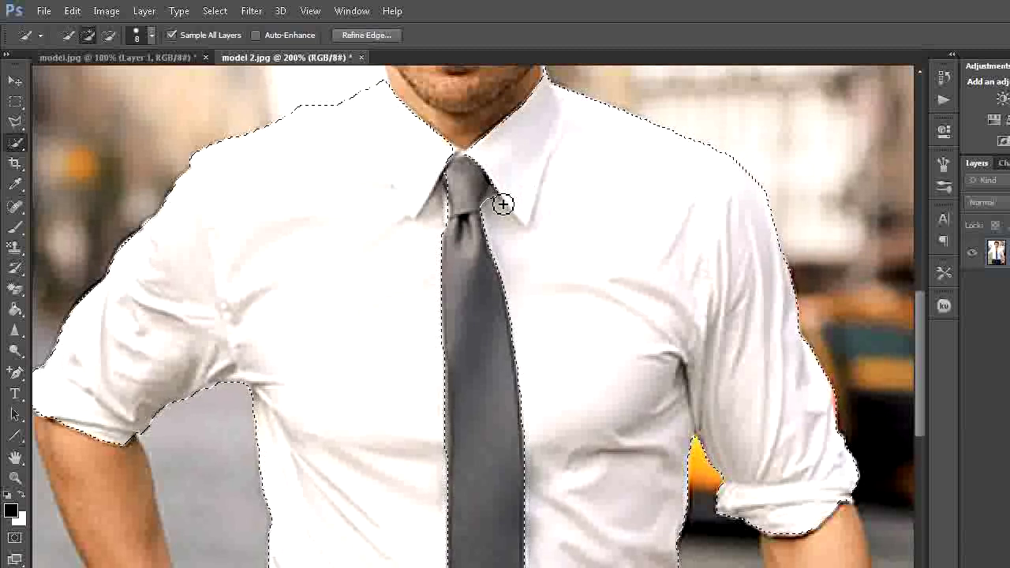
Check the shirt outline, preview it in Refine Edge, and accept it with radius 0 and output to Selection.
{"action": "scroll", "coordinate": [561, 210], "scroll_direction": "down", "scroll_amount": 3}
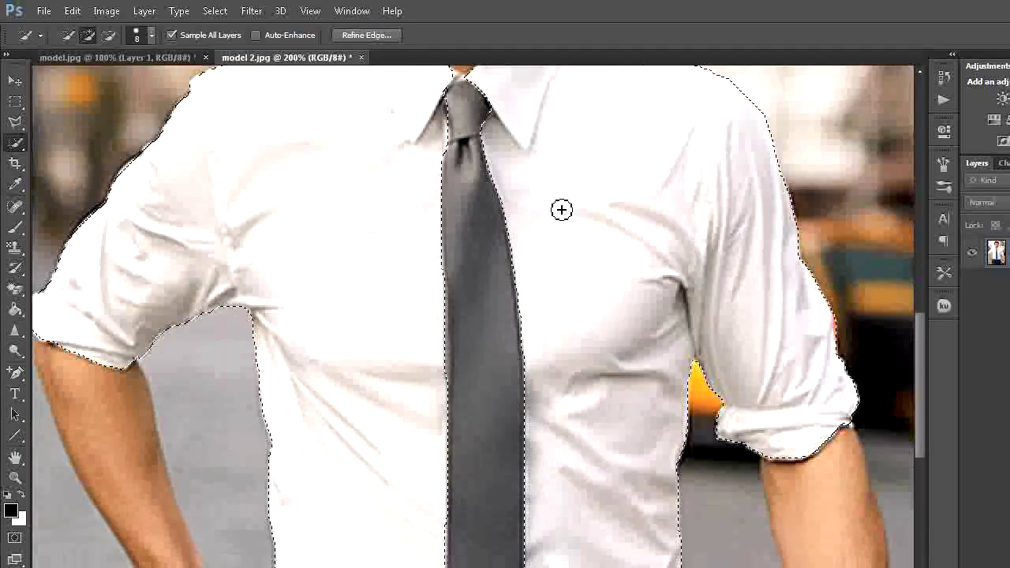
{"action": "scroll", "coordinate": [562, 209], "scroll_direction": "down", "scroll_amount": 2}
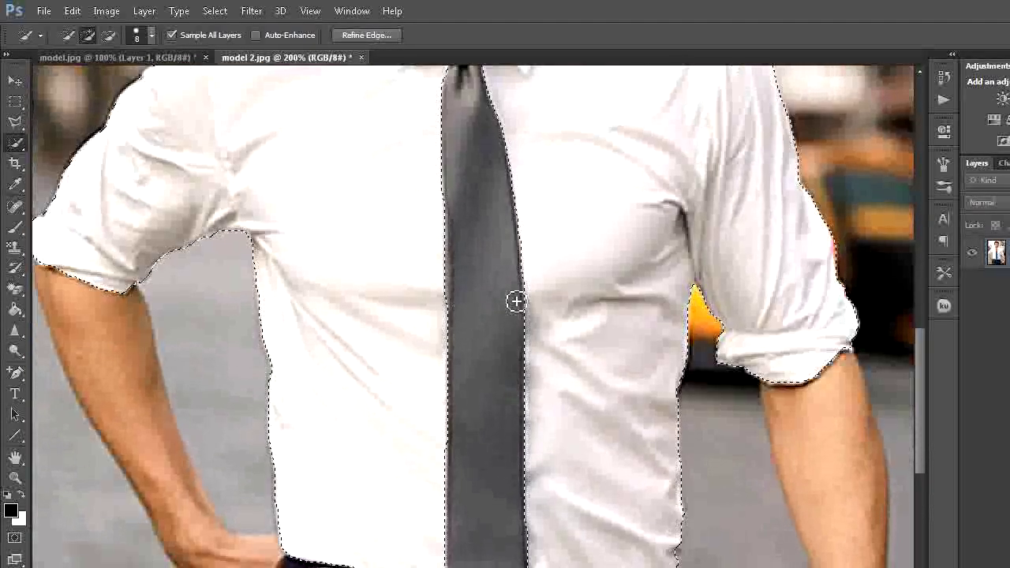
{"action": "scroll", "coordinate": [410, 364], "scroll_direction": "up", "scroll_amount": 3}
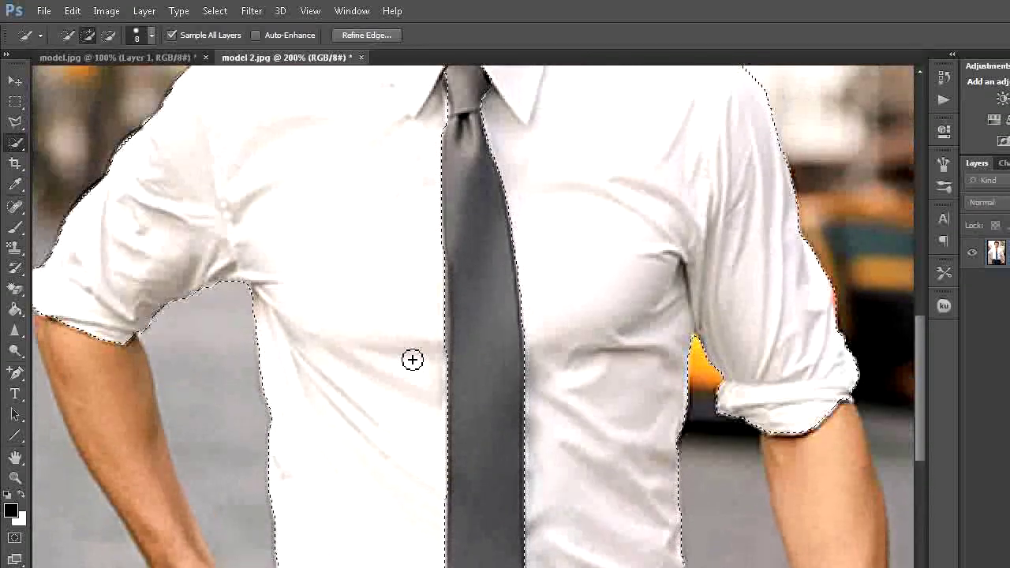
{"action": "scroll", "coordinate": [408, 324], "scroll_direction": "up", "scroll_amount": 2}
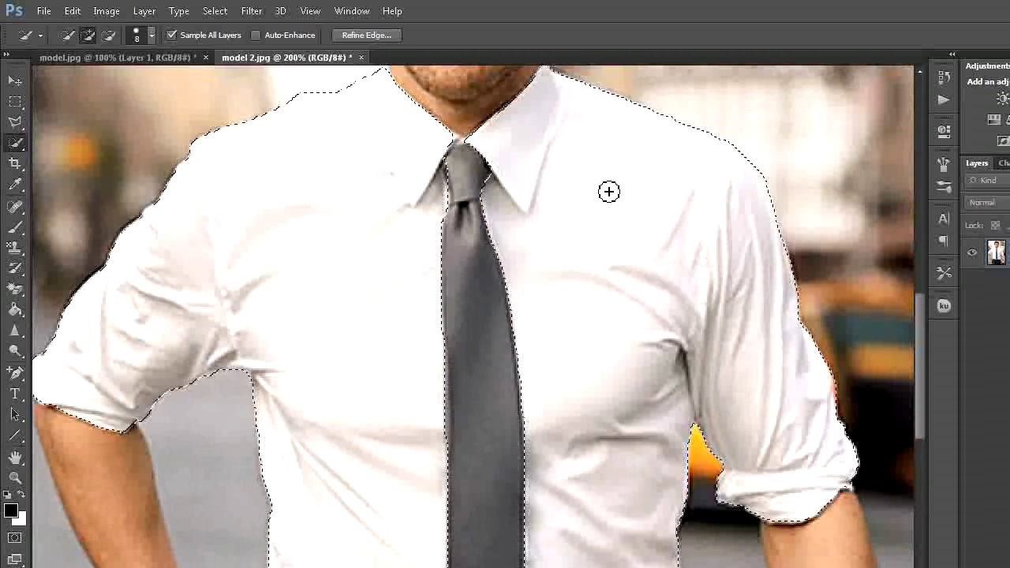
{"action": "scroll", "coordinate": [671, 368], "scroll_direction": "down", "scroll_amount": 2, "text": "alt"}
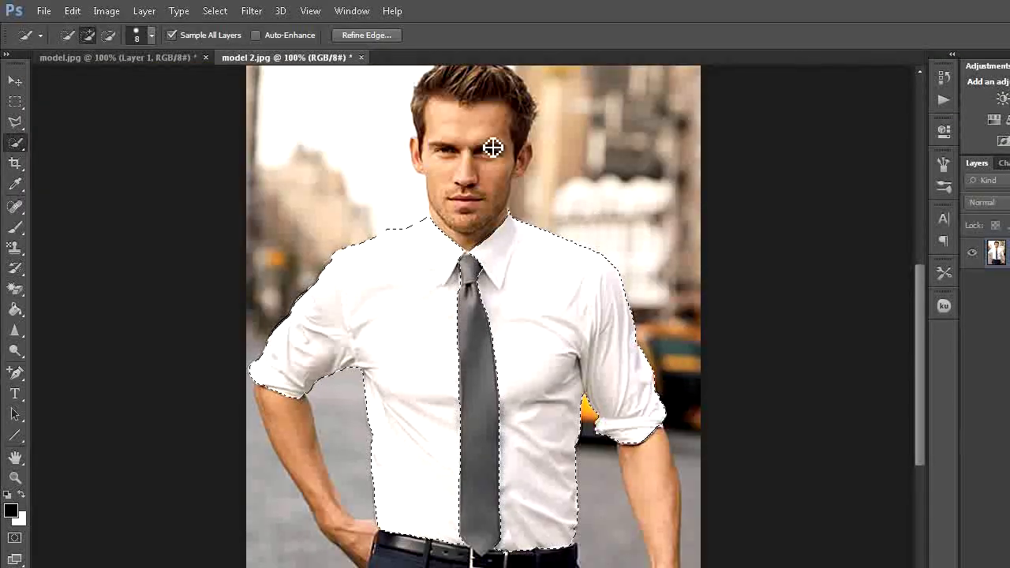
{"action": "left_click", "coordinate": [355, 34]}
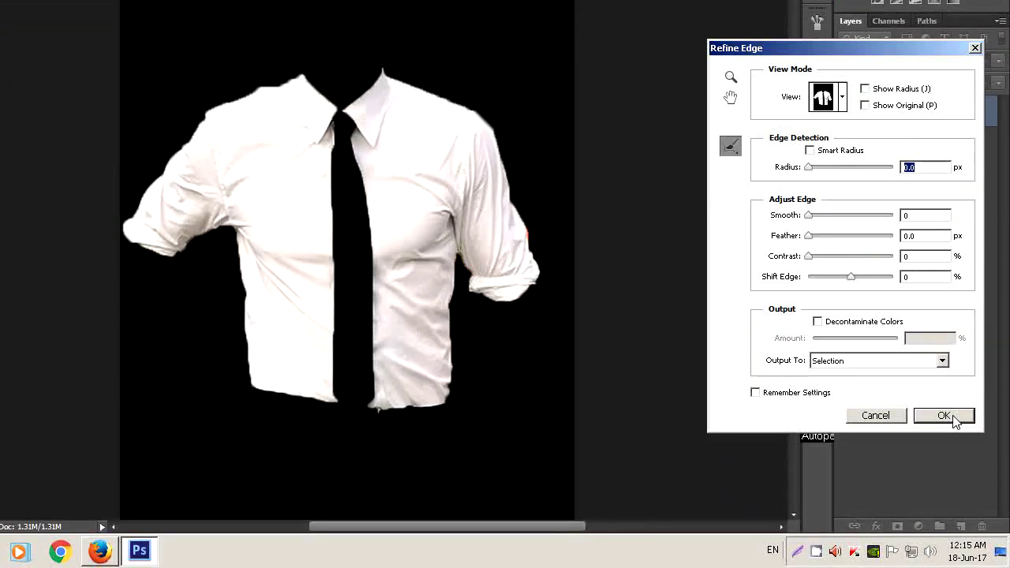
{"action": "left_click", "coordinate": [951, 416]}
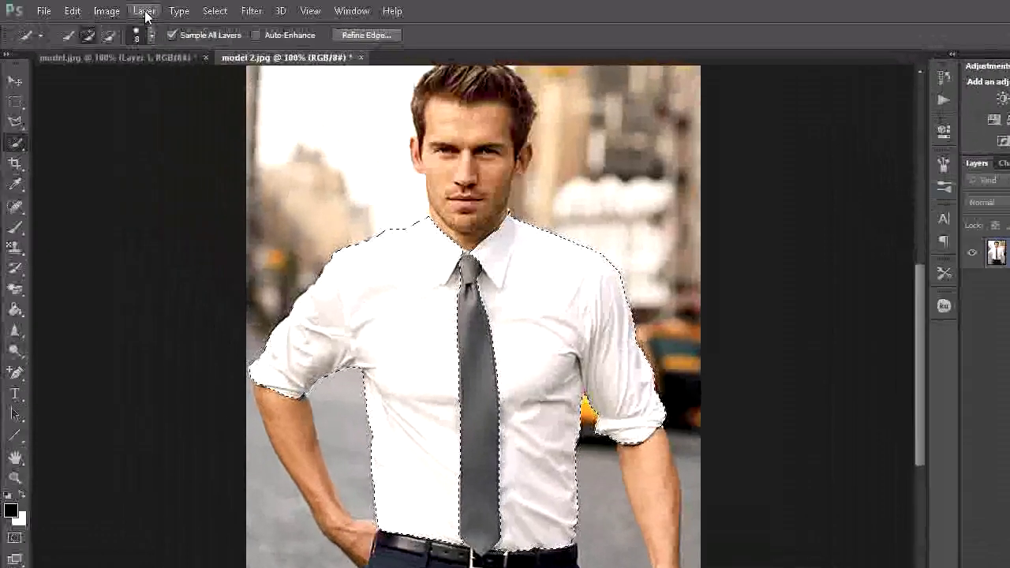
Copy the selected shirt to a new layer and check the cutout by temporarily hiding the Background layer.
{"action": "left_click", "coordinate": [143, 12]}
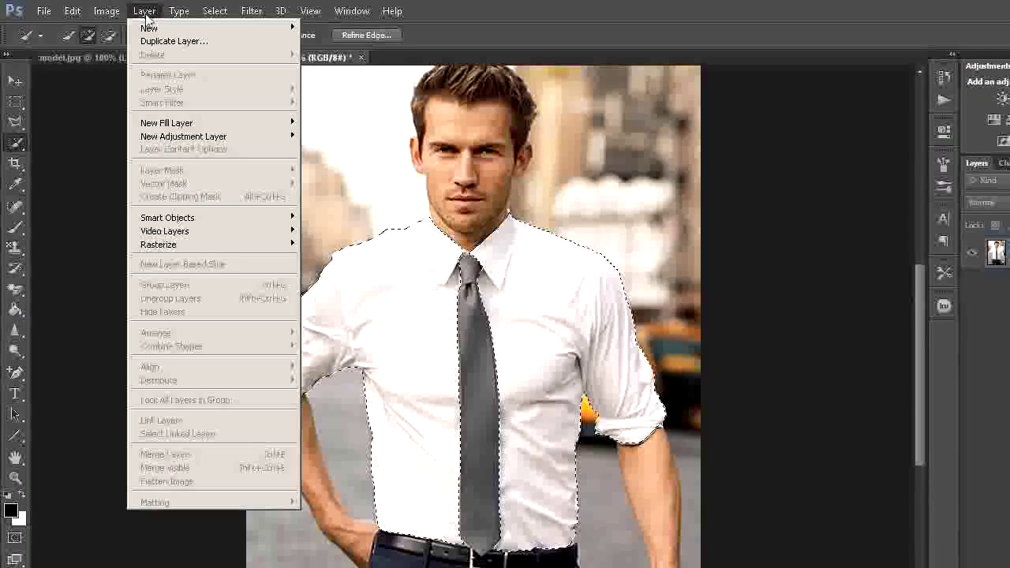
{"action": "mouse_move", "coordinate": [148, 32]}
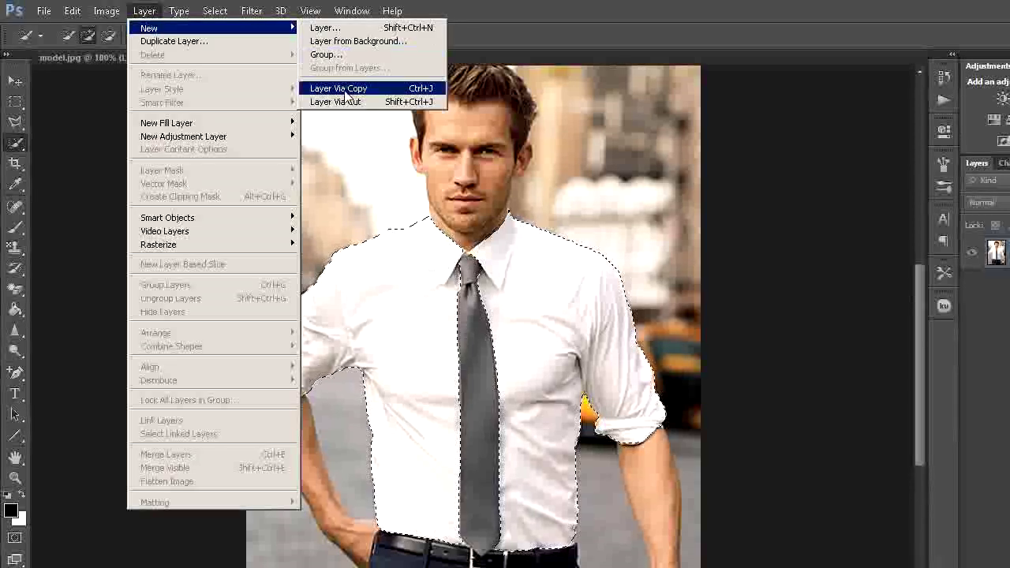
{"action": "left_click", "coordinate": [306, 85]}
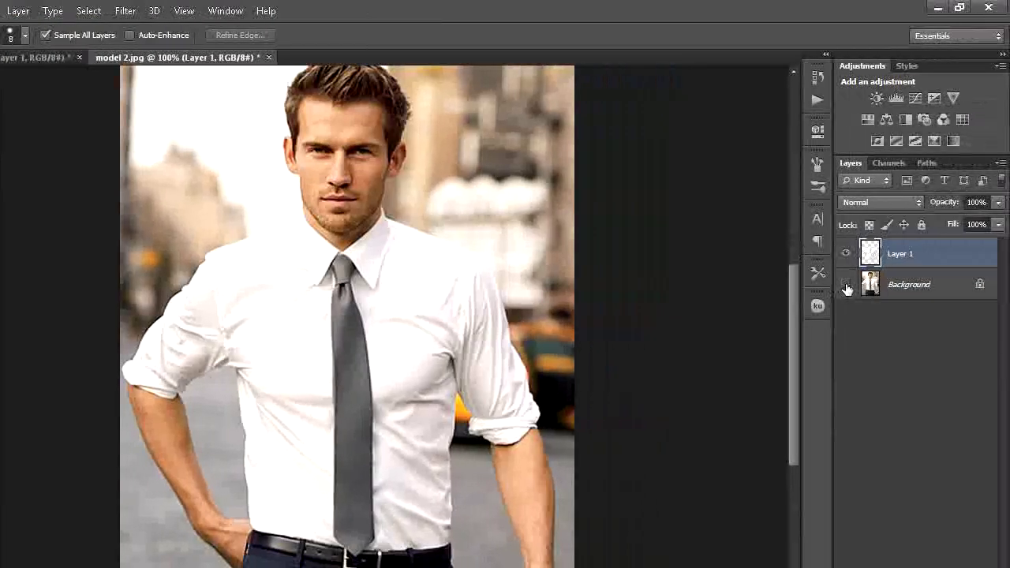
{"action": "left_click", "coordinate": [847, 289]}
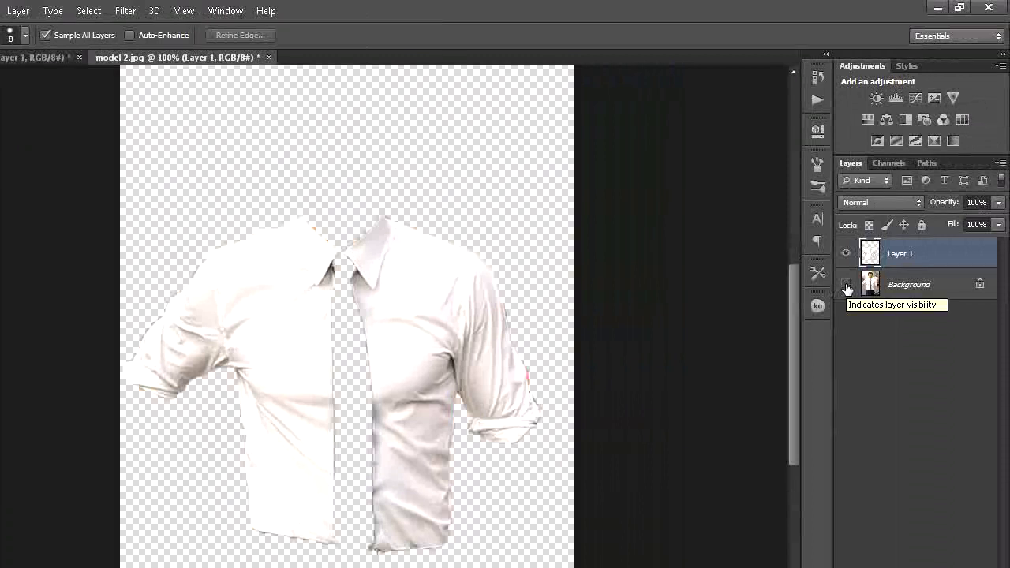
{"action": "left_click", "coordinate": [847, 289]}
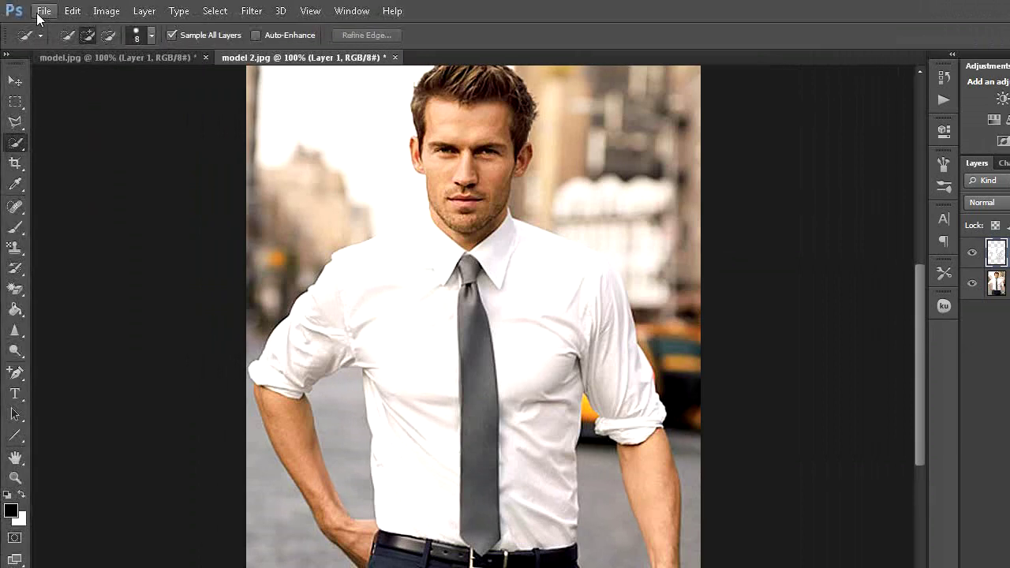
Place the fabric 6 image from the Desktop into the document.
{"action": "left_click", "coordinate": [44, 11]}
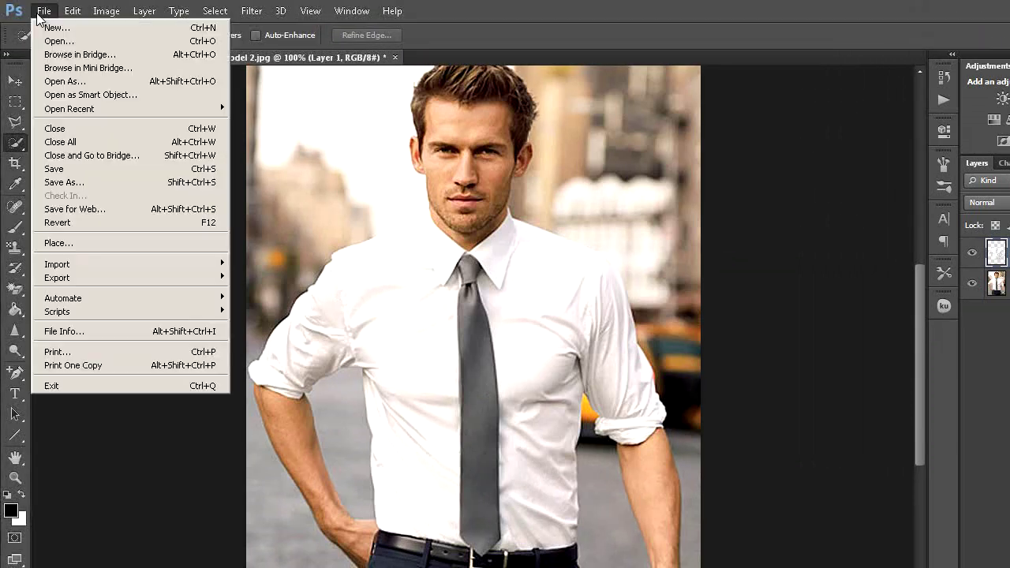
{"action": "left_click", "coordinate": [70, 244]}
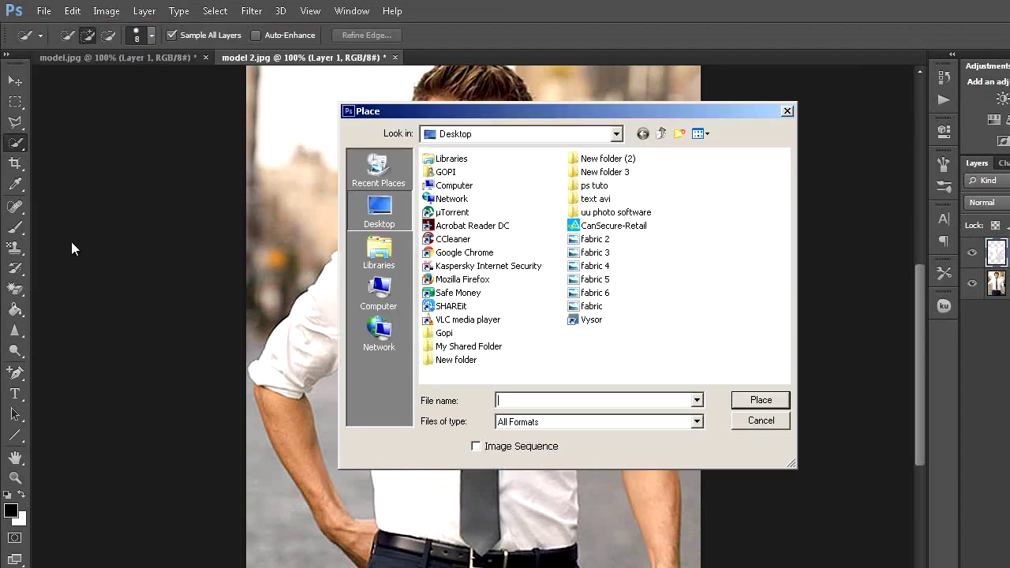
{"action": "left_click", "coordinate": [600, 295]}
{"action": "left_click", "coordinate": [761, 401]}
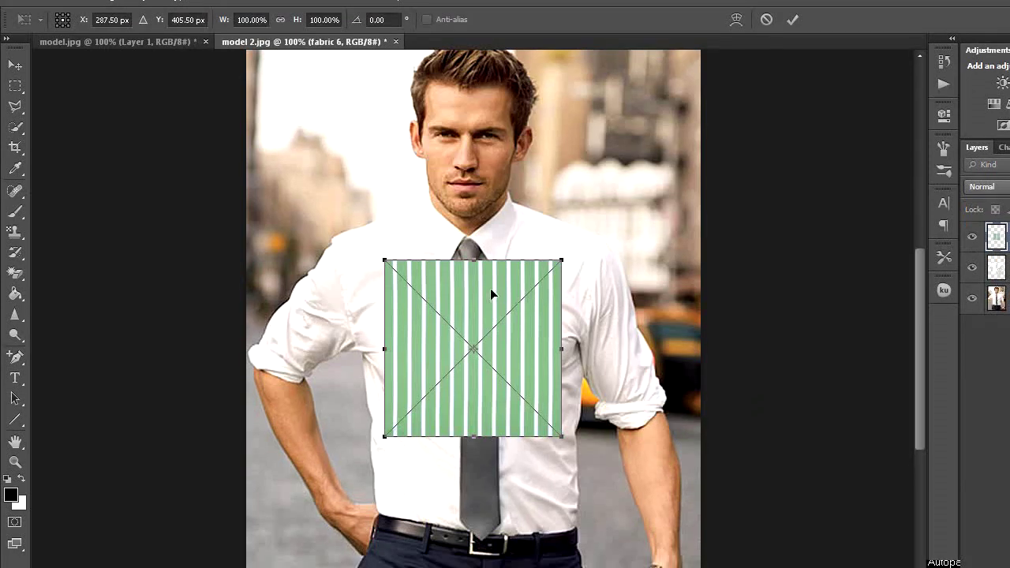
Stretch the placed fabric to about 243% width and from the chin to the belt so it covers the shirt, and commit the placement.
{"action": "left_click_drag", "start_coordinate": [473, 260], "coordinate": [473, 181]}
{"action": "left_click_drag", "start_coordinate": [566, 310], "coordinate": [673, 311]}
{"action": "left_click_drag", "start_coordinate": [387, 308], "coordinate": [239, 313]}
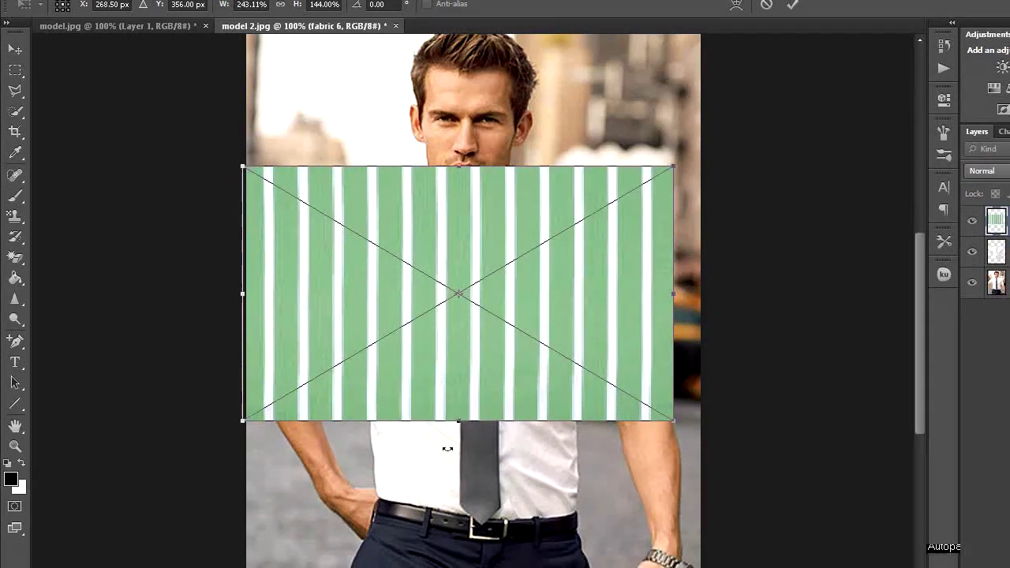
{"action": "left_click_drag", "start_coordinate": [461, 405], "coordinate": [463, 515]}
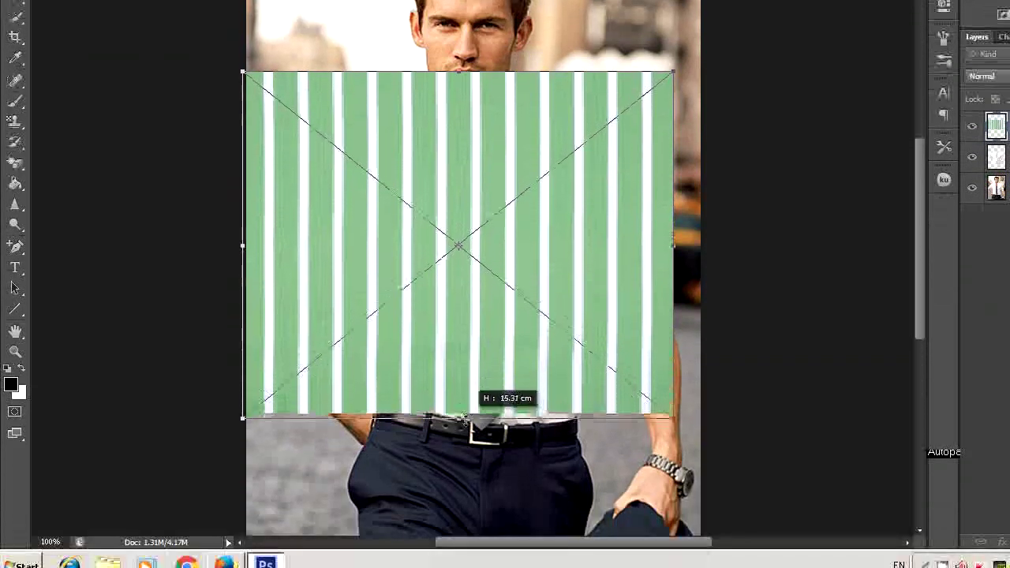
{"action": "left_click_drag", "start_coordinate": [463, 423], "coordinate": [463, 420]}
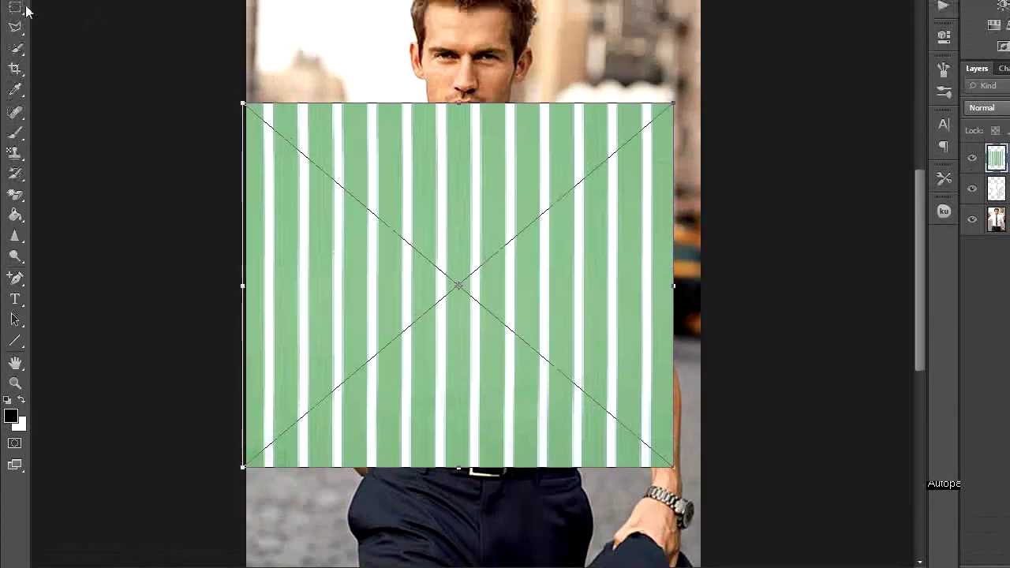
{"action": "key", "text": "m"}
{"action": "left_click", "coordinate": [513, 233]}
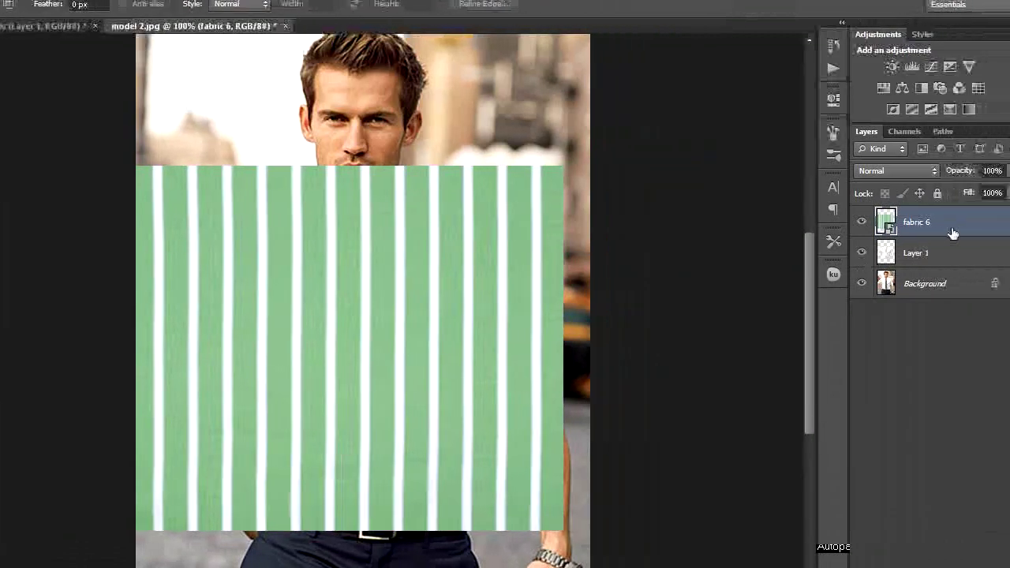
Rasterize the fabric 6 layer and clip it to Layer 1 with a clipping mask.
{"action": "right_click", "coordinate": [953, 230]}
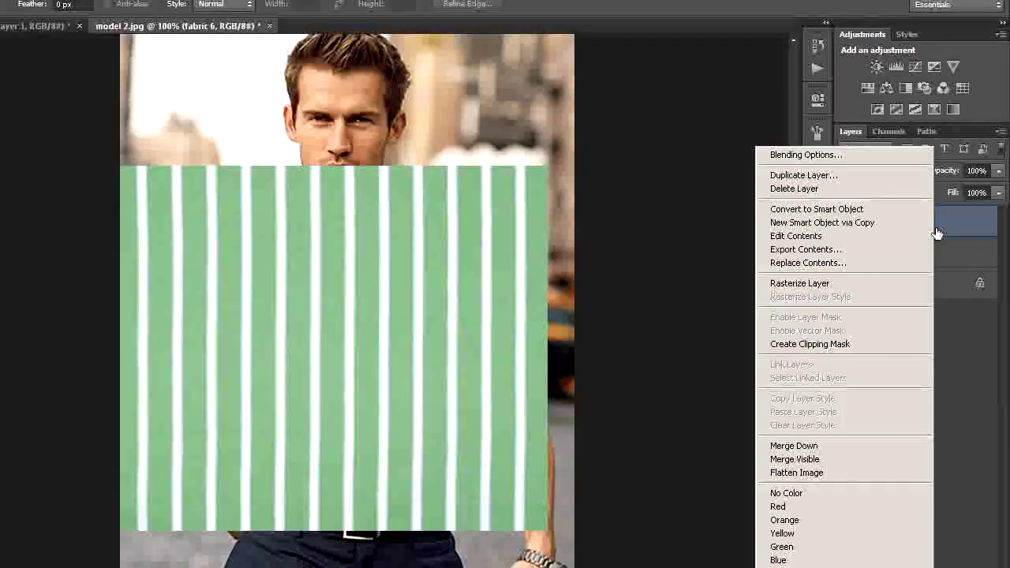
{"action": "left_click", "coordinate": [833, 286]}
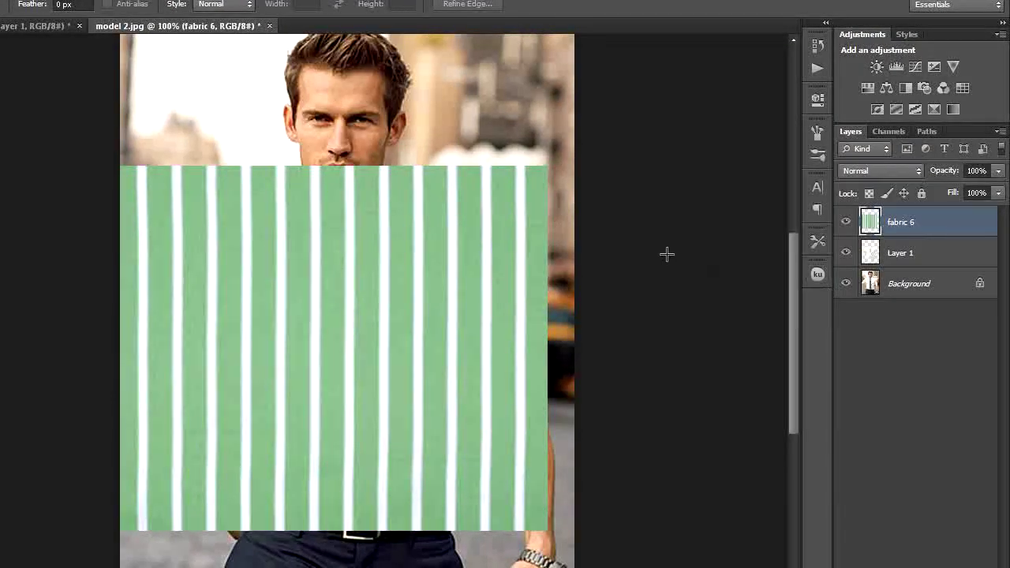
{"action": "right_click", "coordinate": [913, 225]}
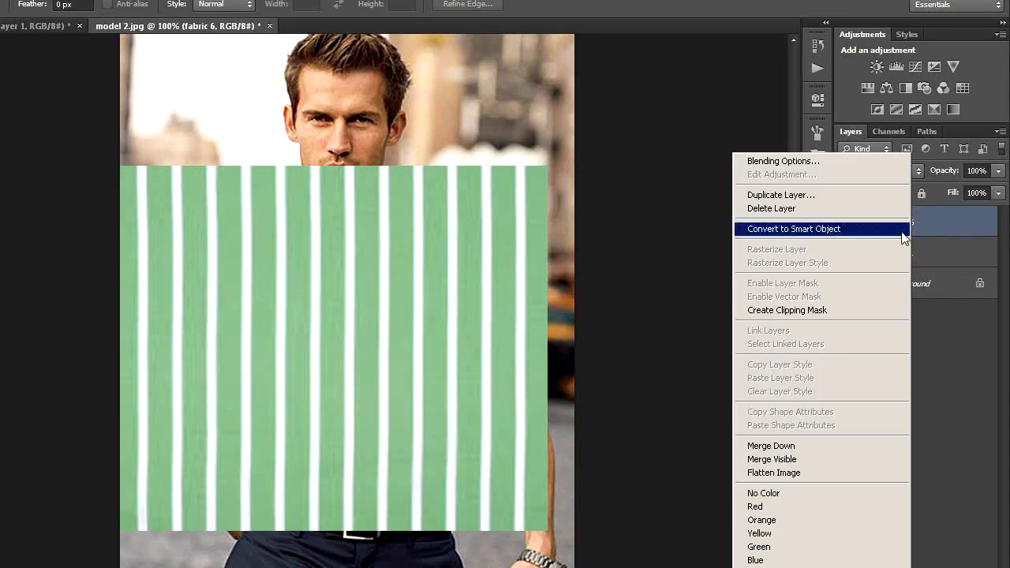
{"action": "left_click", "coordinate": [795, 312]}
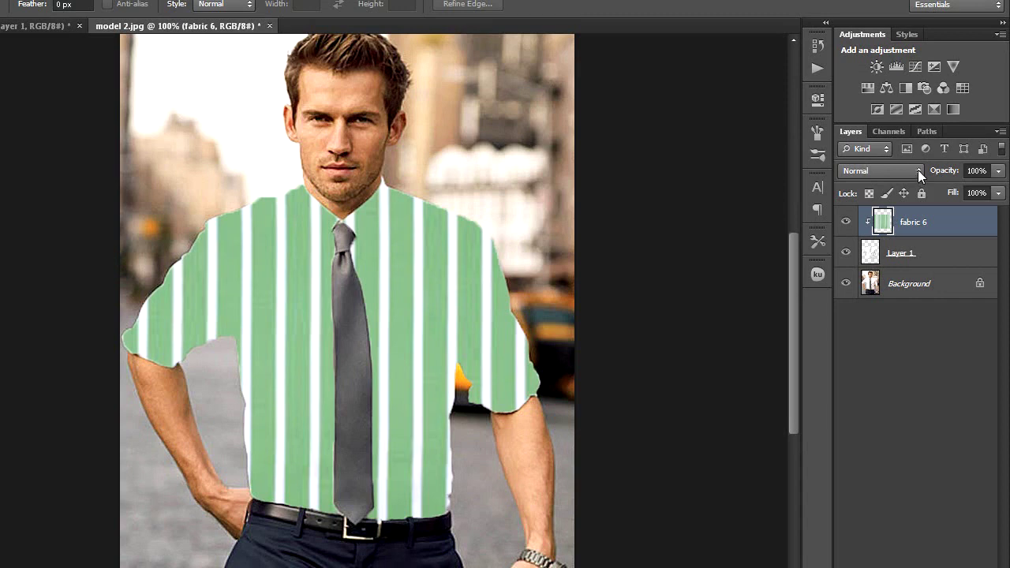
Set the fabric 6 layer's blend mode to Multiply and bring up the available blend modes again.
{"action": "left_click", "coordinate": [918, 170]}
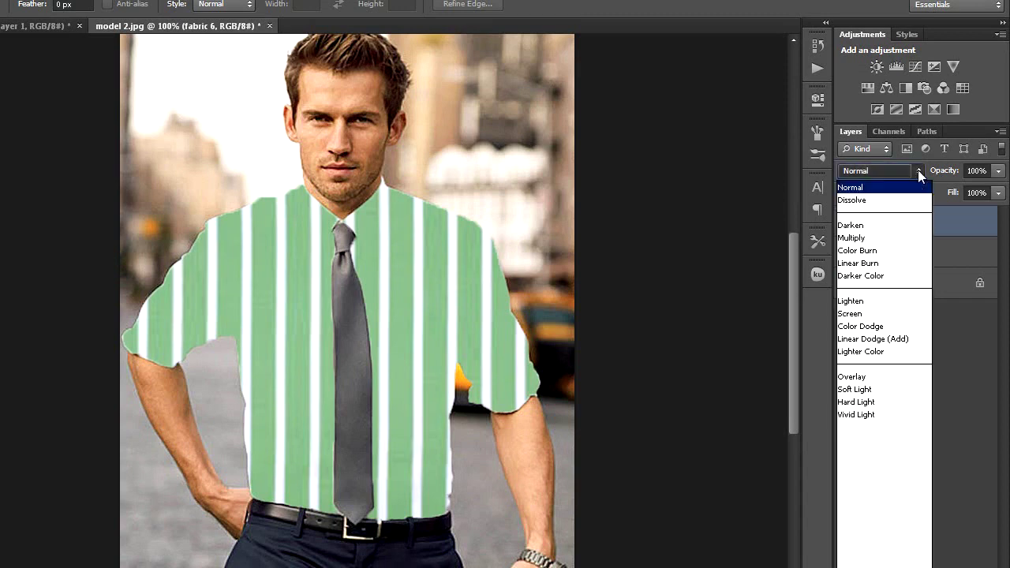
{"action": "left_click", "coordinate": [859, 239]}
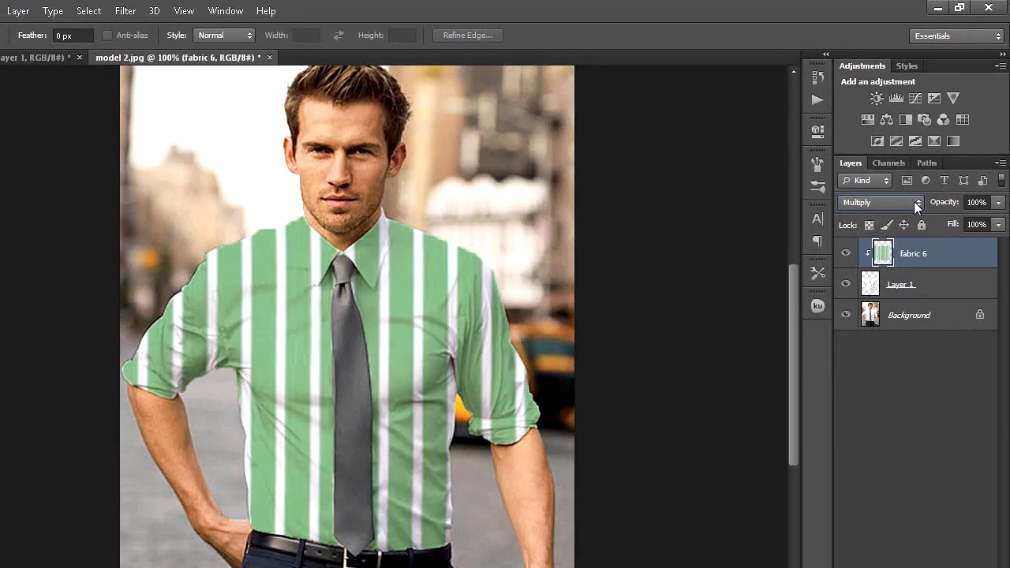
{"action": "left_click", "coordinate": [914, 203]}
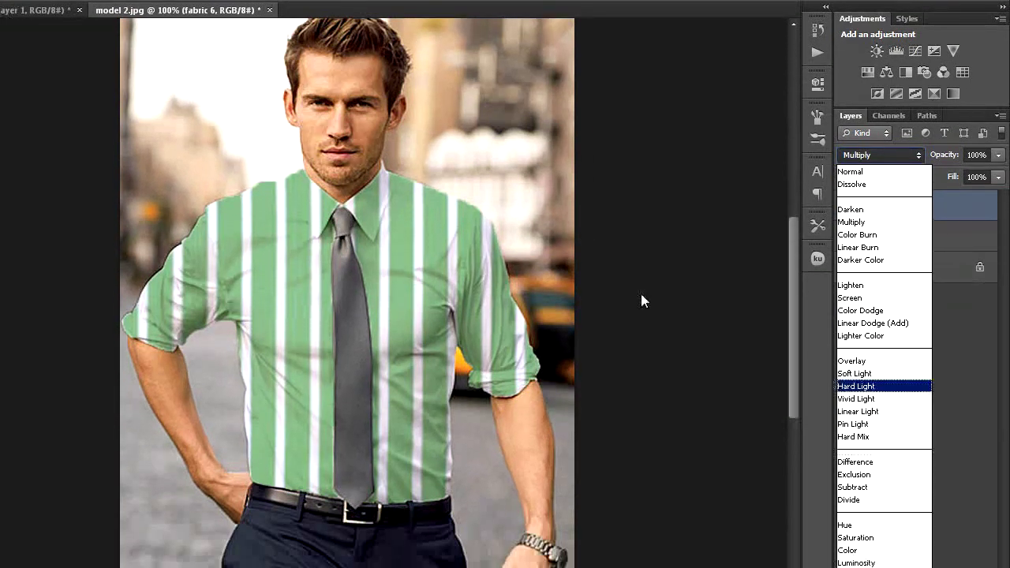
Keep the fabric 6 layer on Multiply and lower its opacity to 83%.
{"action": "left_click", "coordinate": [645, 295]}
{"action": "left_click", "coordinate": [1000, 171]}
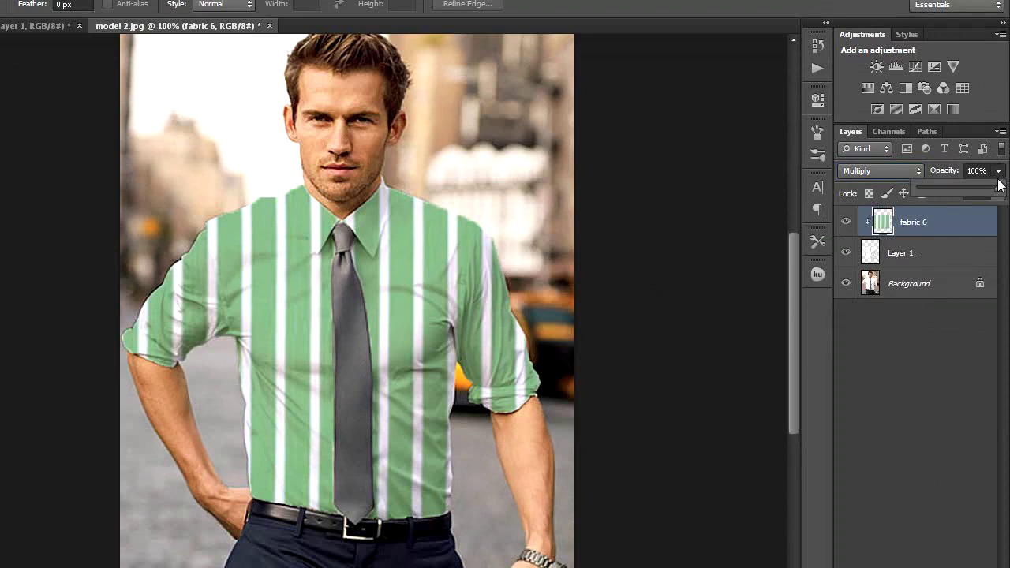
{"action": "left_click_drag", "start_coordinate": [994, 192], "coordinate": [992, 194]}
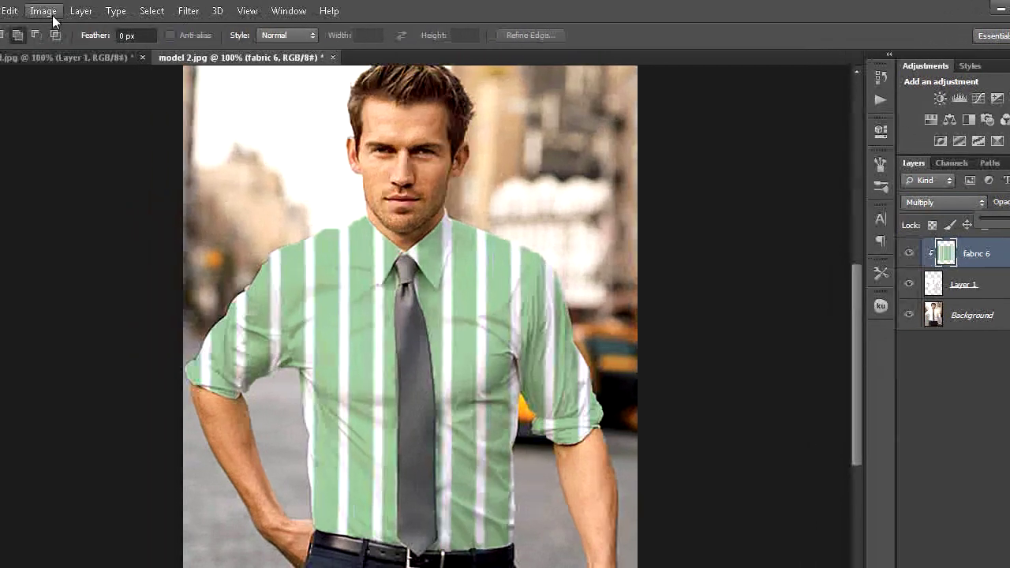
Preview a hue shift of -28 on the fabric 6 layer with Hue/Saturation without applying it.
{"action": "left_click", "coordinate": [42, 11]}
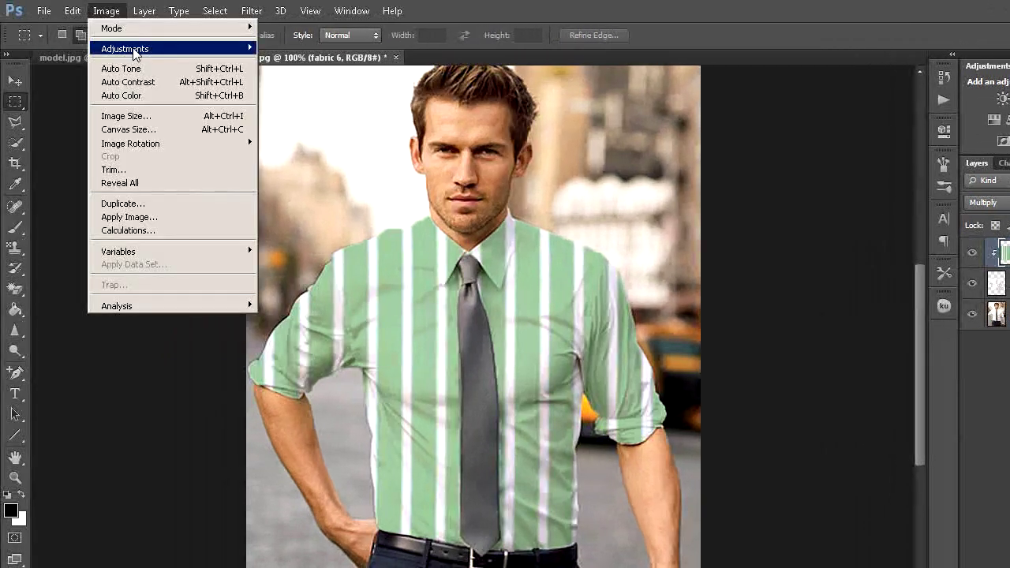
{"action": "mouse_move", "coordinate": [135, 48]}
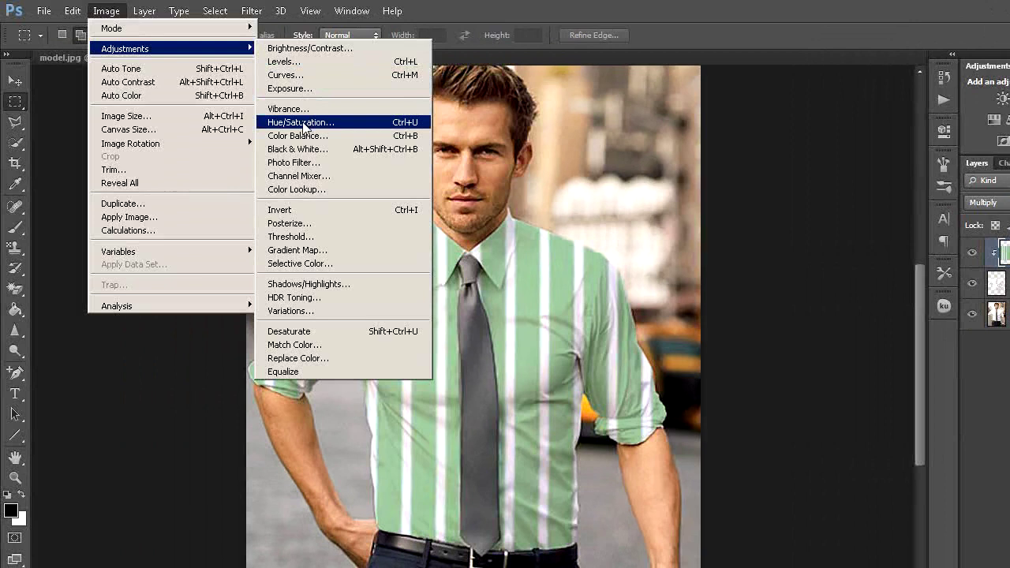
{"action": "left_click", "coordinate": [304, 124]}
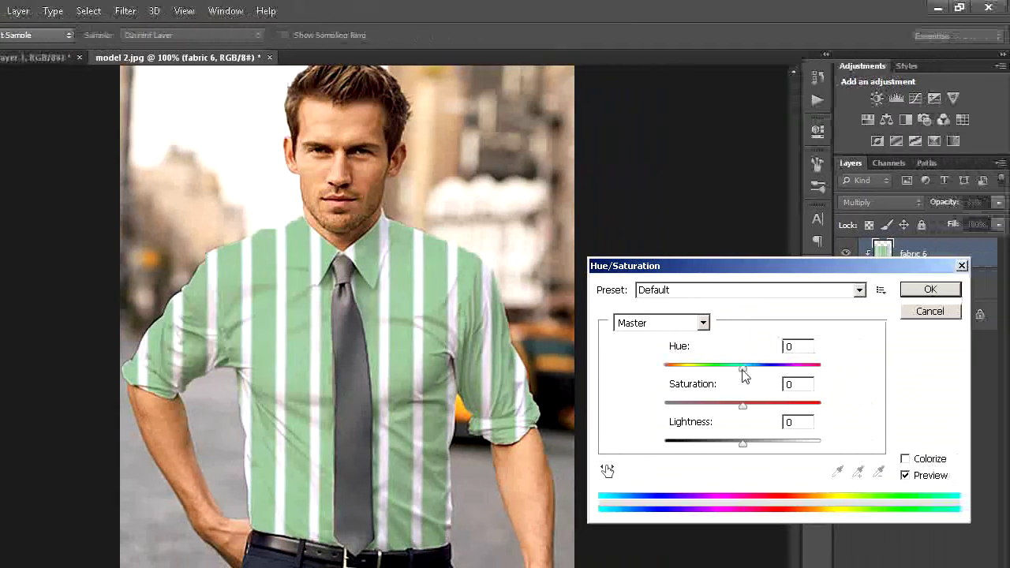
{"action": "left_click_drag", "start_coordinate": [743, 367], "coordinate": [723, 373]}
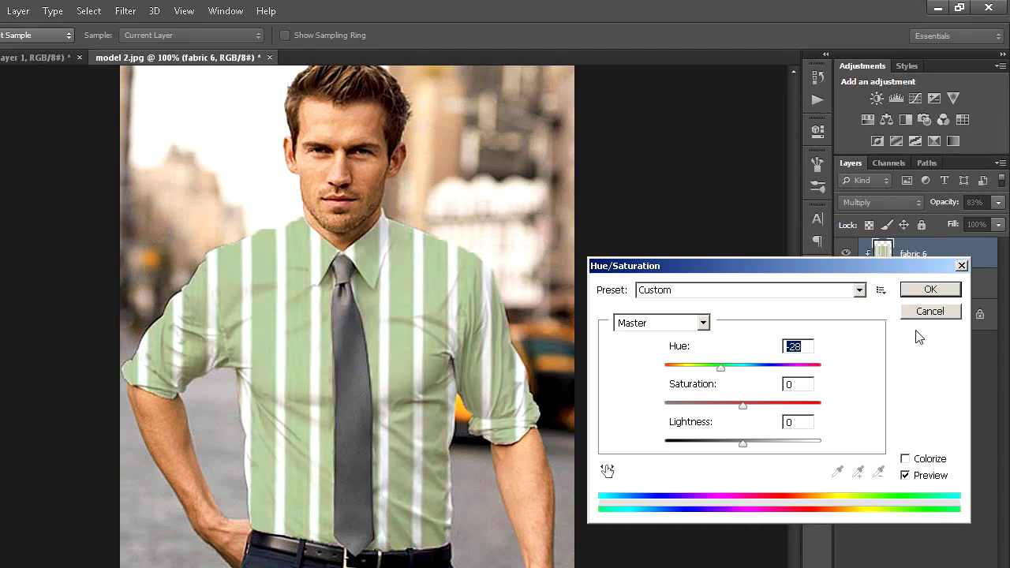
{"action": "left_click", "coordinate": [931, 312]}
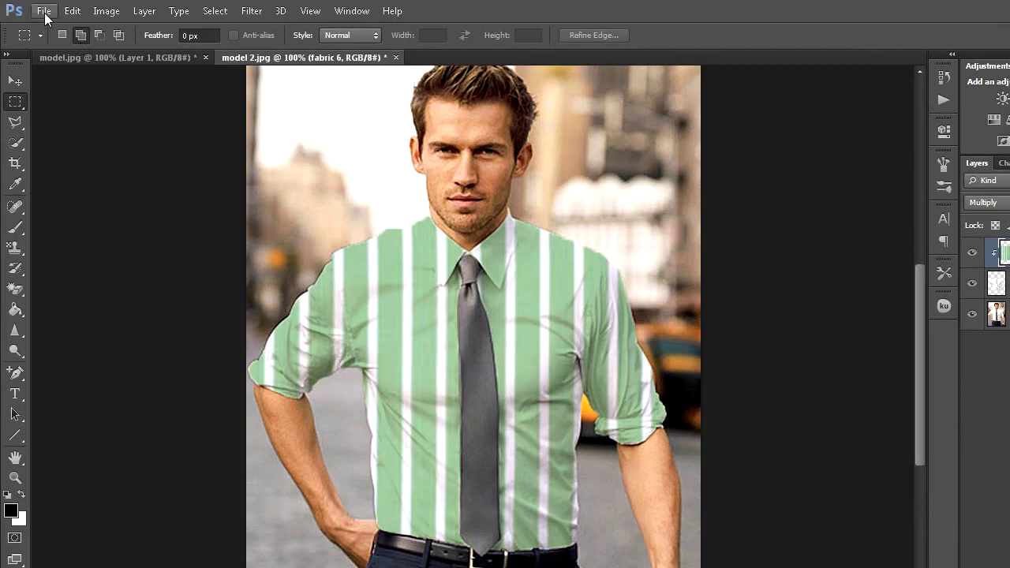
Place the fabric 5 image from the Desktop into the document.
{"action": "left_click", "coordinate": [45, 11]}
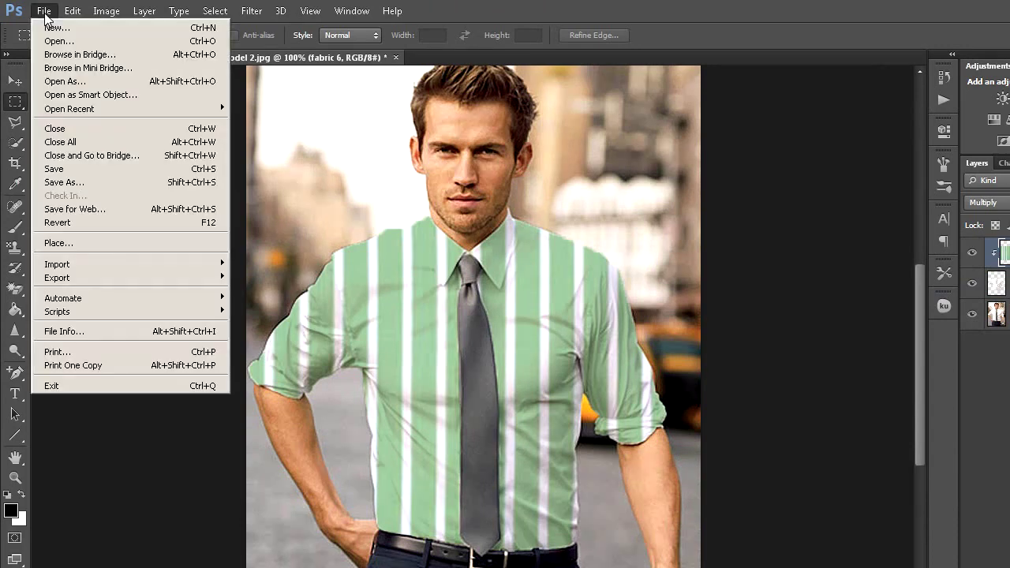
{"action": "left_click", "coordinate": [73, 244]}
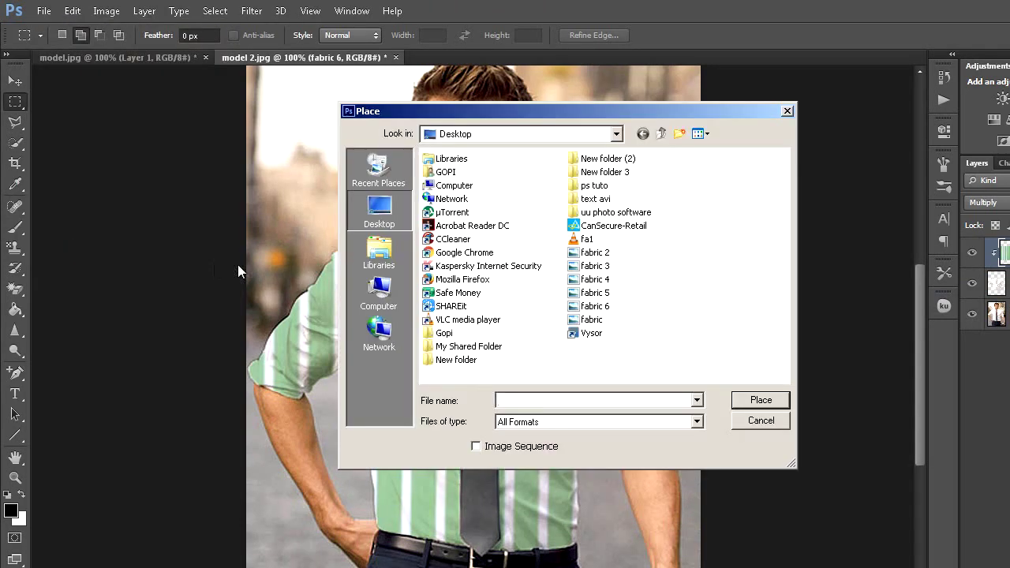
{"action": "left_click", "coordinate": [593, 293]}
{"action": "left_click", "coordinate": [742, 400]}
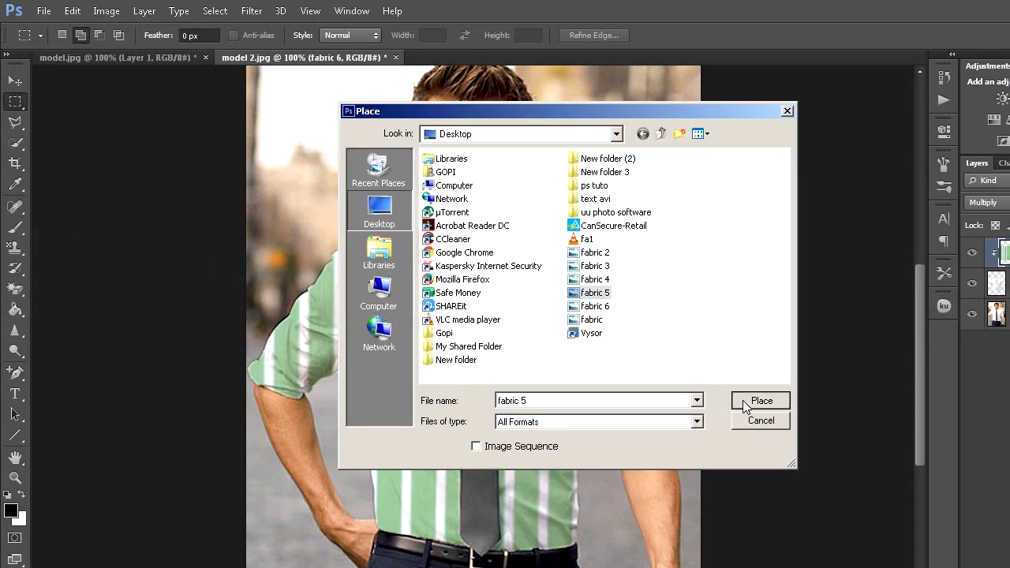
Move and stretch the placed fabric 5 from the chin to the belt so it covers the whole shirt, and commit the placement.
{"action": "left_click_drag", "start_coordinate": [472, 271], "coordinate": [466, 207]}
{"action": "left_click_drag", "start_coordinate": [381, 334], "coordinate": [240, 334]}
{"action": "left_click_drag", "start_coordinate": [402, 407], "coordinate": [403, 515]}
{"action": "left_click_drag", "start_coordinate": [567, 253], "coordinate": [689, 253]}
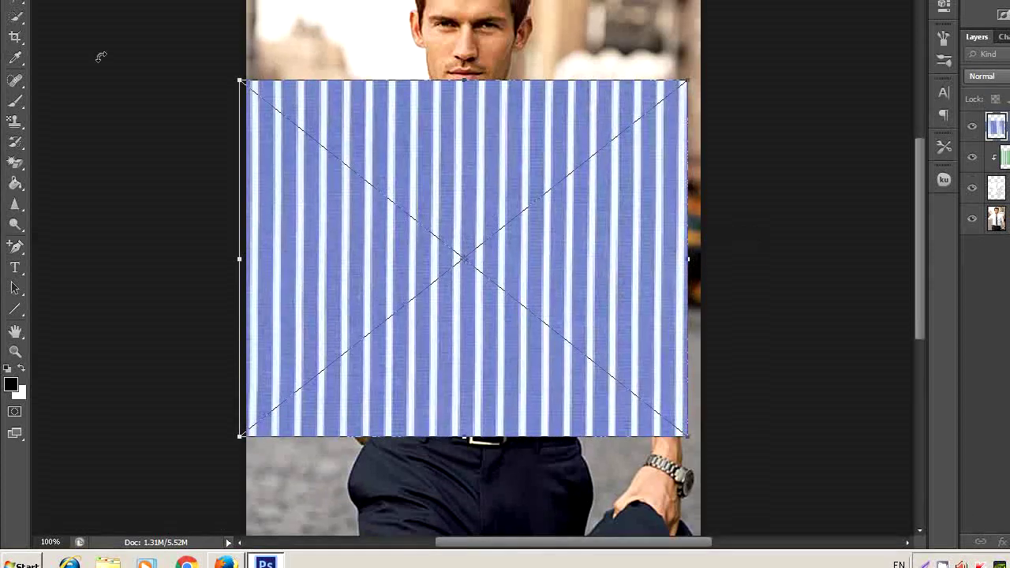
{"action": "left_click", "coordinate": [20, 90]}
{"action": "left_click", "coordinate": [515, 249]}
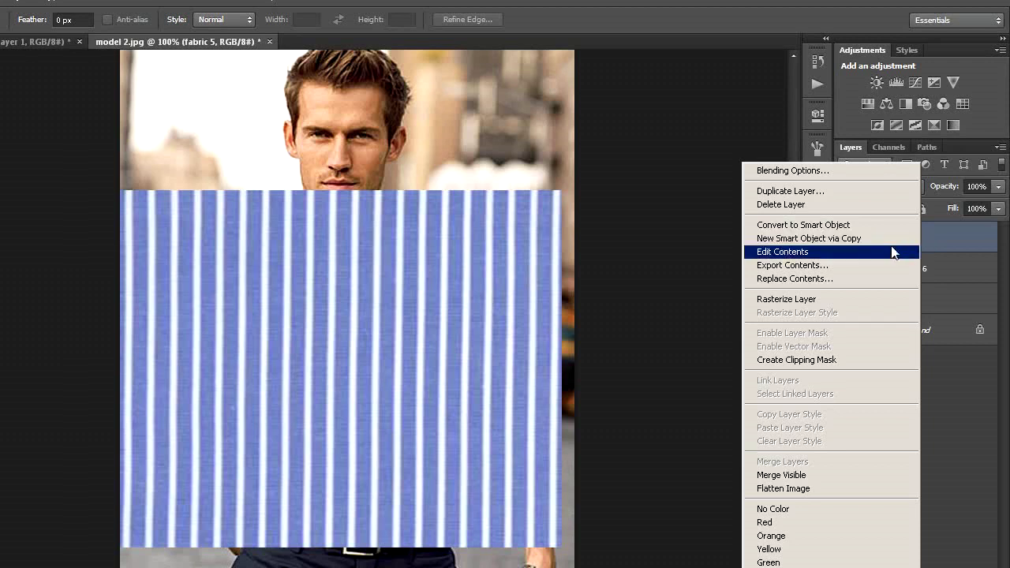
Rasterize the fabric 5 layer and clip it to the shirt cutout with a clipping mask.
{"action": "left_click", "coordinate": [789, 302]}
{"action": "right_click", "coordinate": [918, 238]}
{"action": "left_click", "coordinate": [778, 326]}
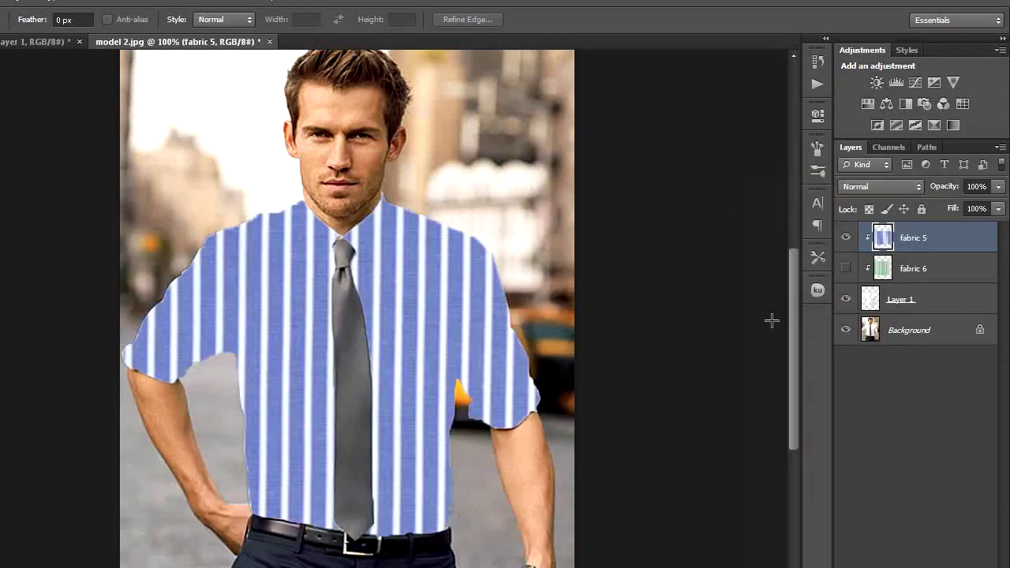
Set the fabric 5 layer's blend mode to Multiply and its opacity to 76%.
{"action": "left_click", "coordinate": [916, 185]}
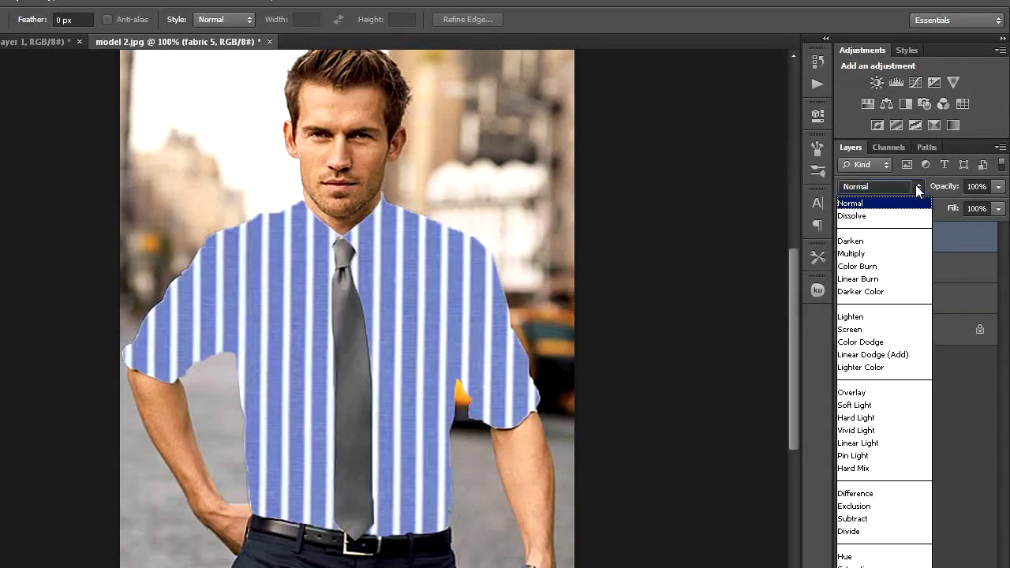
{"action": "left_click", "coordinate": [856, 254]}
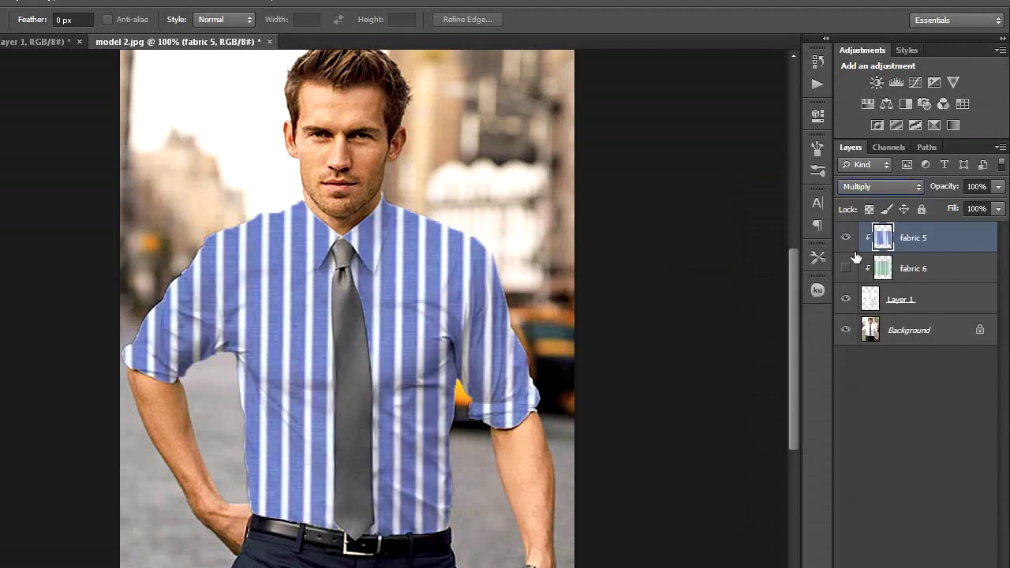
{"action": "left_click", "coordinate": [999, 187]}
{"action": "left_click_drag", "start_coordinate": [999, 207], "coordinate": [979, 209]}
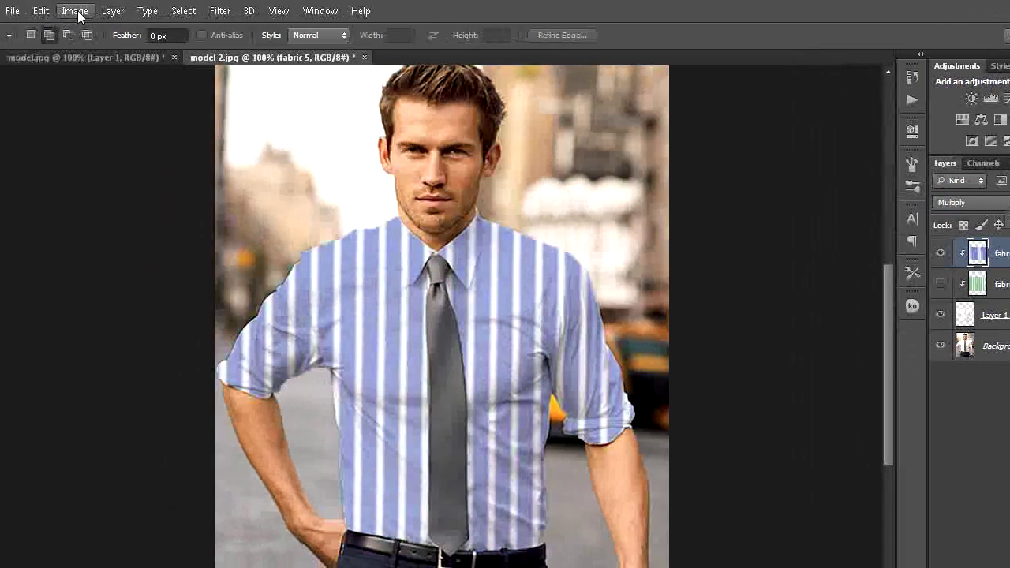
Preview a hue shift of -6 on the fabric 5 layer with Hue/Saturation without applying it.
{"action": "left_click", "coordinate": [106, 10]}
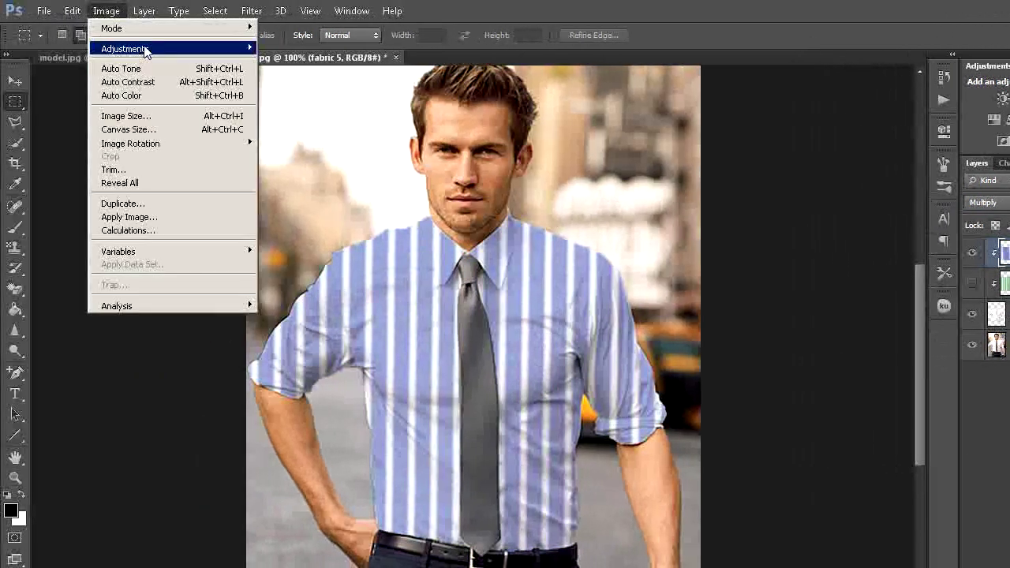
{"action": "mouse_move", "coordinate": [144, 48]}
{"action": "left_click", "coordinate": [291, 124]}
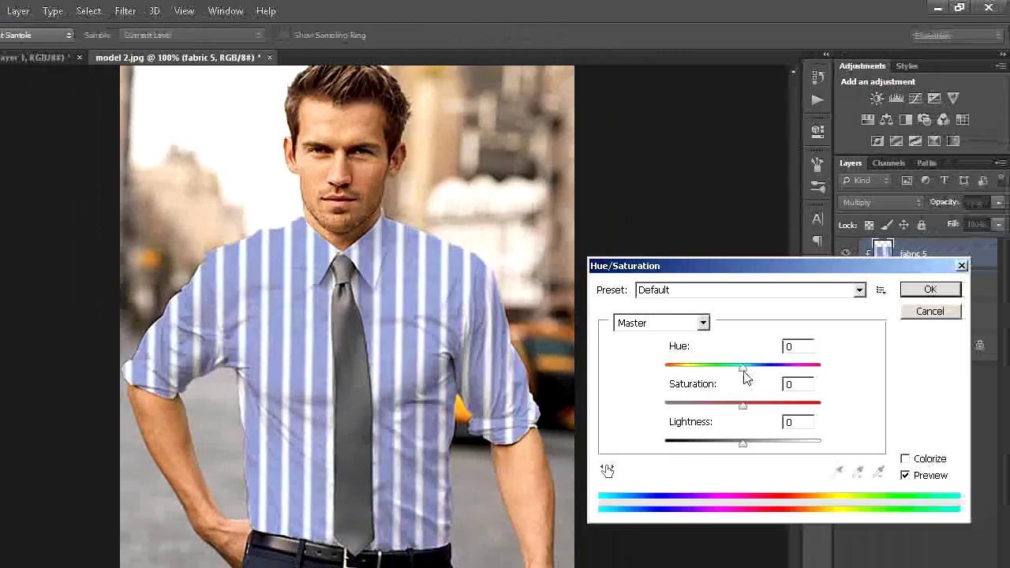
{"action": "mouse_move", "coordinate": [745, 376]}
{"action": "left_mouse_down"}
{"action": "mouse_move", "coordinate": [724, 372]}
{"action": "mouse_move", "coordinate": [754, 375]}
{"action": "mouse_move", "coordinate": [740, 372]}
{"action": "left_mouse_up"}
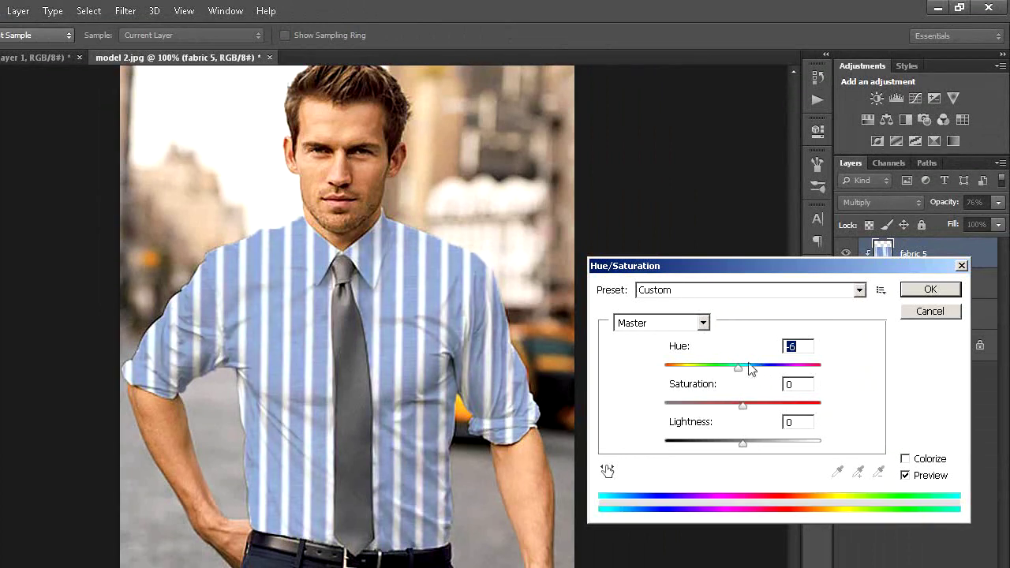
{"action": "left_click", "coordinate": [928, 311]}
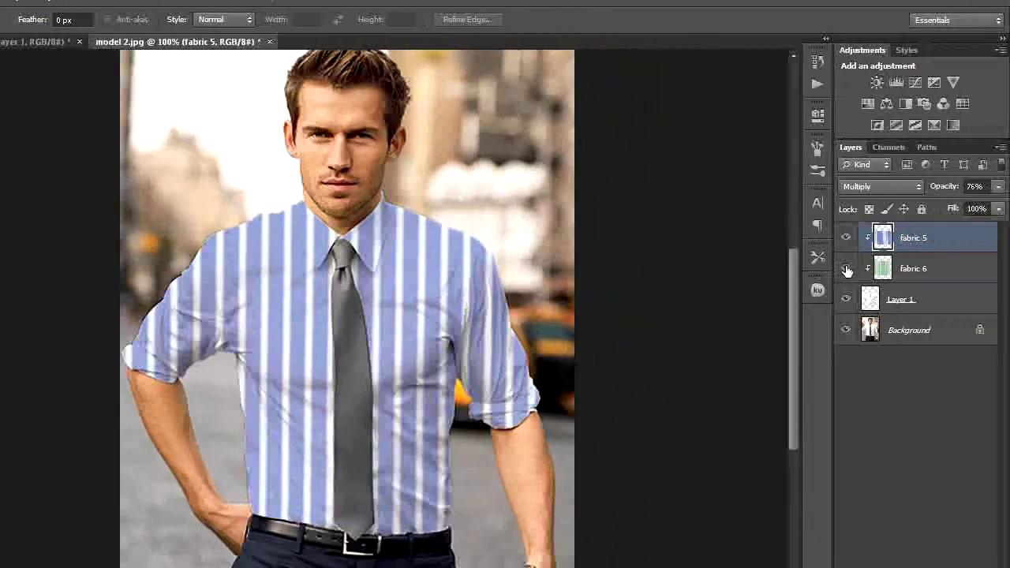
Show the fabric 6 layer again and lower the opacity of both fabric layers together to about 61%.
{"action": "left_click", "coordinate": [925, 269]}
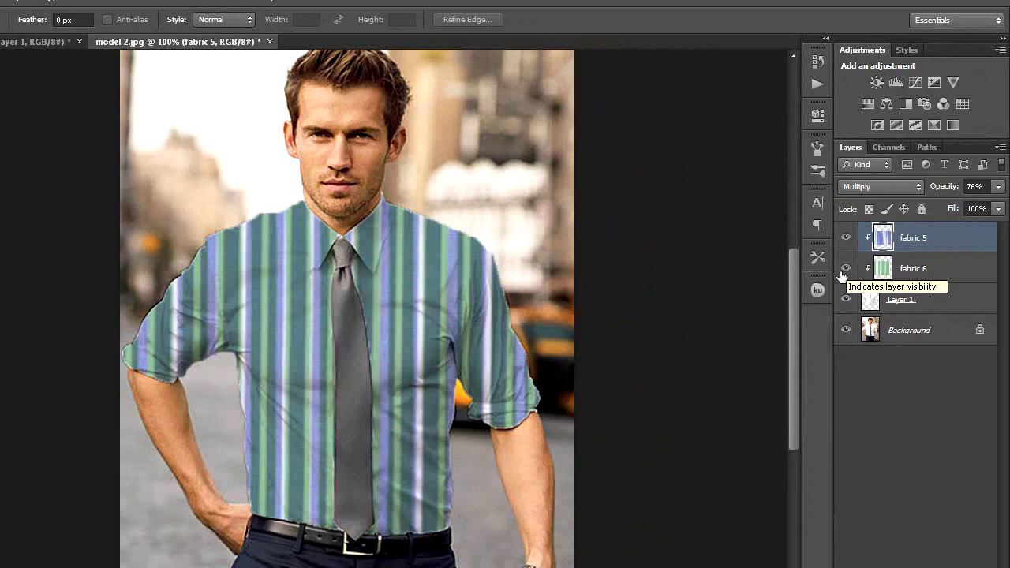
{"action": "left_click", "coordinate": [964, 277], "text": "shift"}
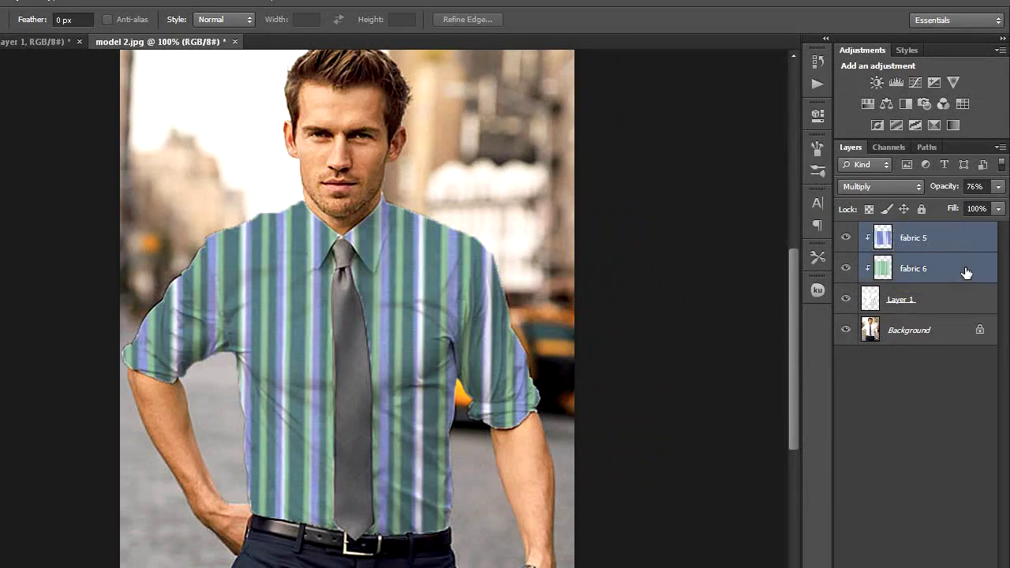
{"action": "left_click", "coordinate": [999, 186]}
{"action": "mouse_move", "coordinate": [984, 207]}
{"action": "left_mouse_down"}
{"action": "mouse_move", "coordinate": [964, 207]}
{"action": "mouse_move", "coordinate": [971, 203]}
{"action": "left_mouse_up"}
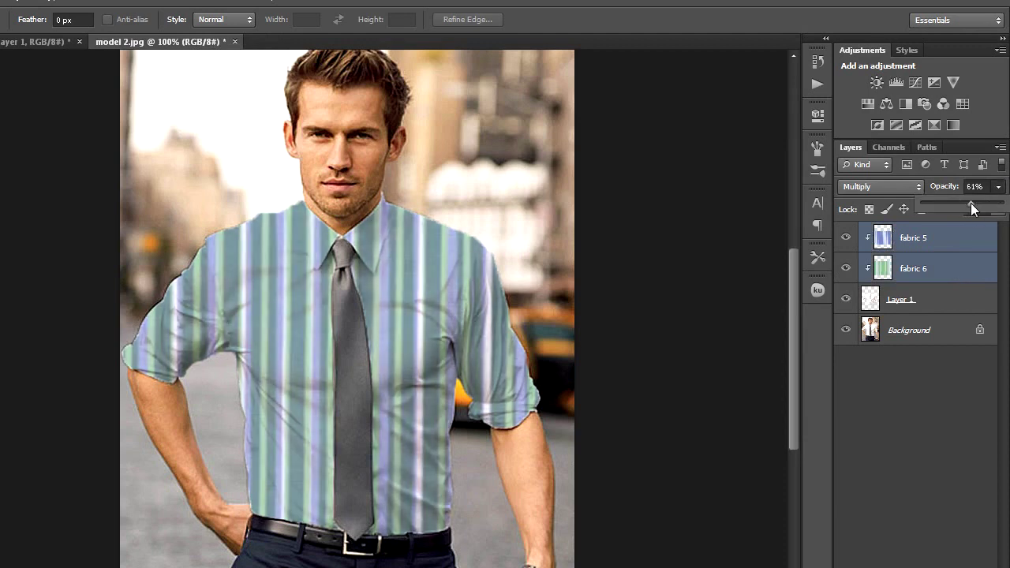
{"action": "left_click", "coordinate": [721, 159]}
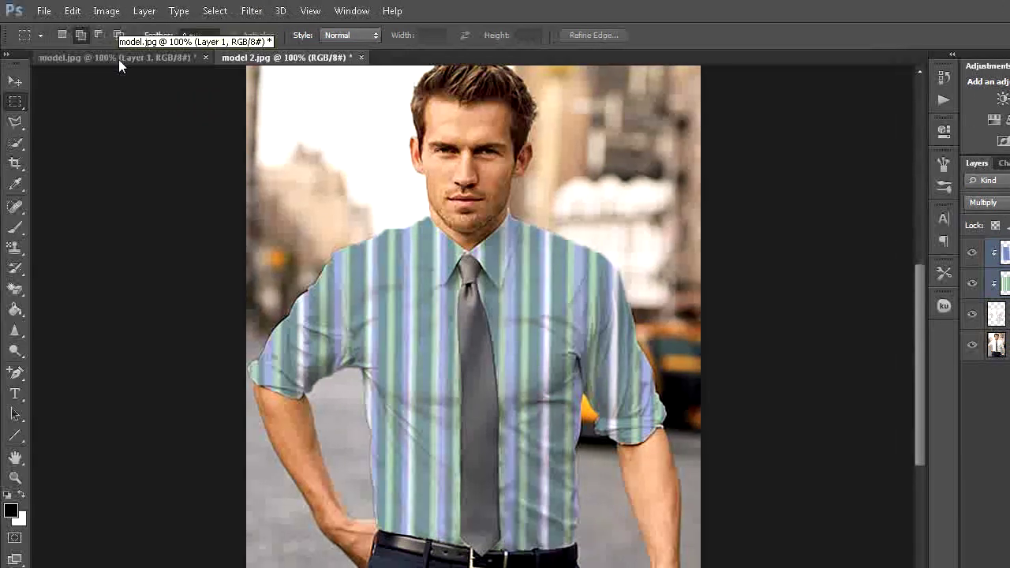
Switch to the model.jpg document and examine the shirt cutout up close with the Background layer hidden, restoring the Background at the end.
{"action": "left_click", "coordinate": [16, 41]}
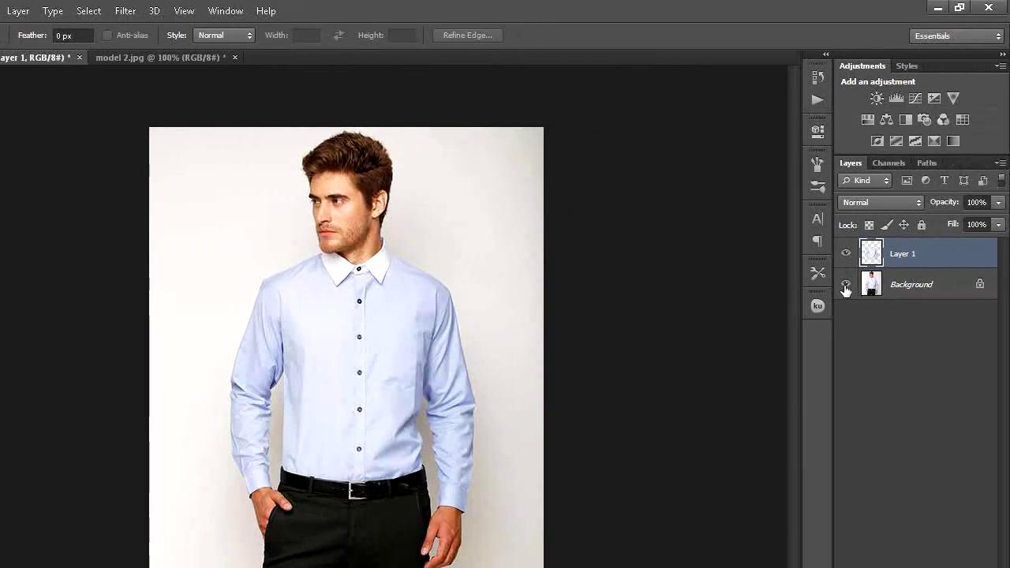
{"action": "left_click", "coordinate": [846, 284]}
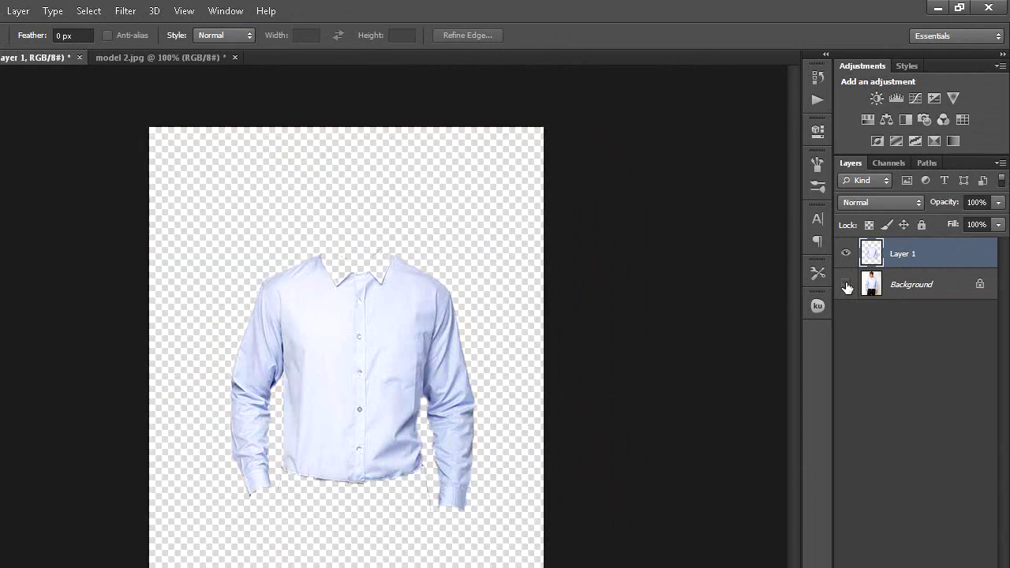
{"action": "left_click", "coordinate": [846, 284]}
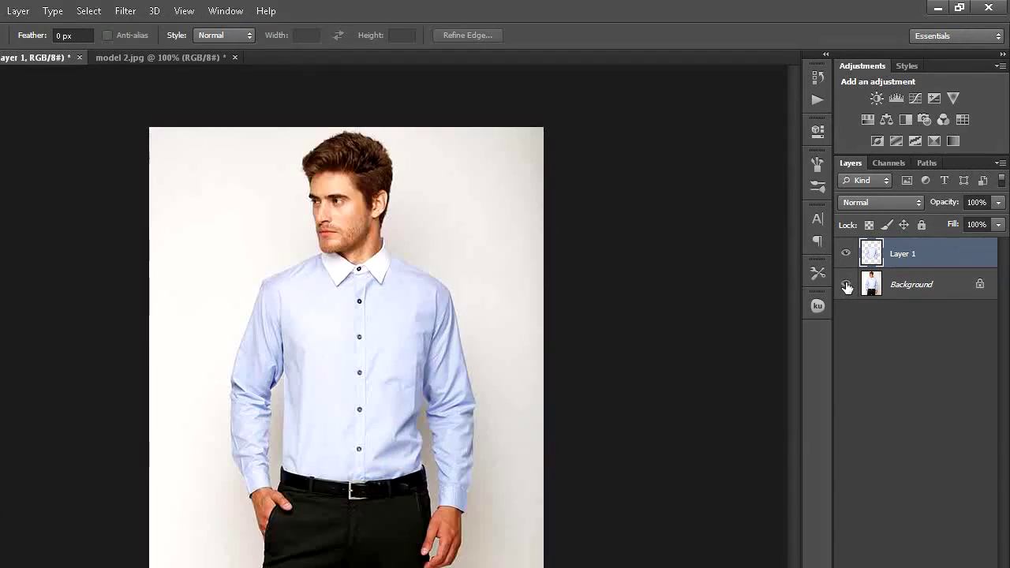
{"action": "left_click", "coordinate": [846, 285]}
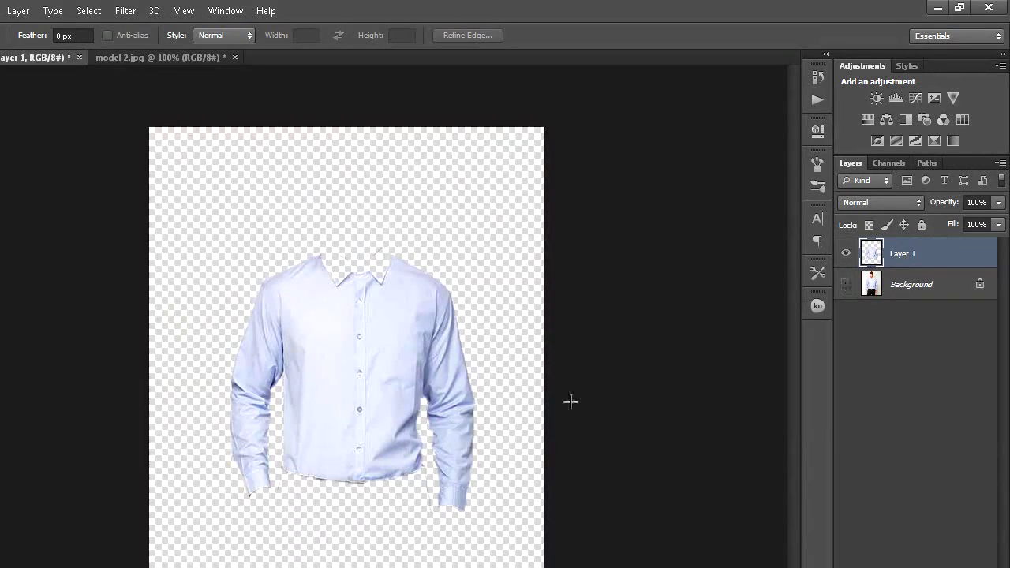
{"action": "key", "text": "ctrl+plus"}
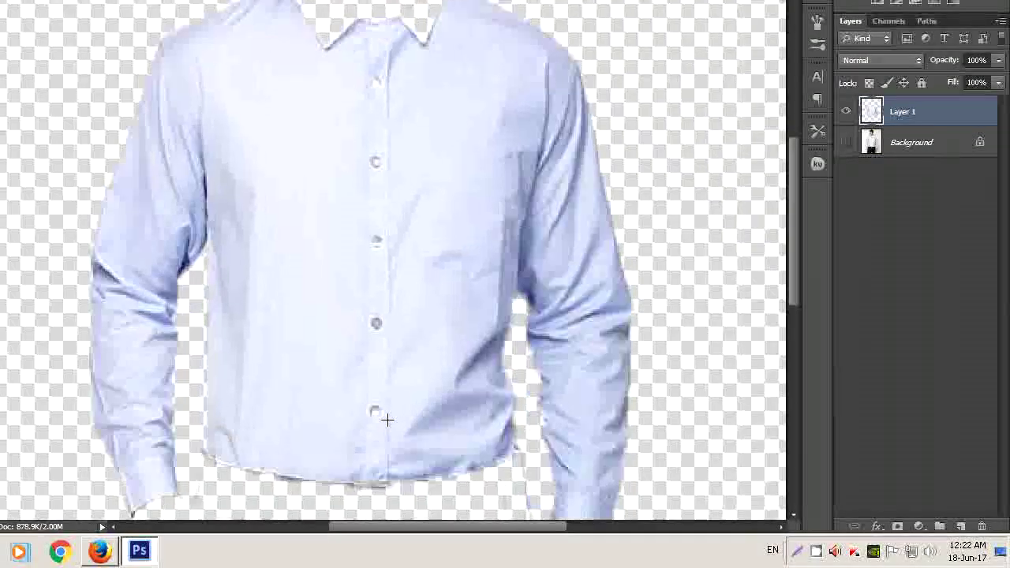
{"action": "key", "text": "ctrl+plus"}
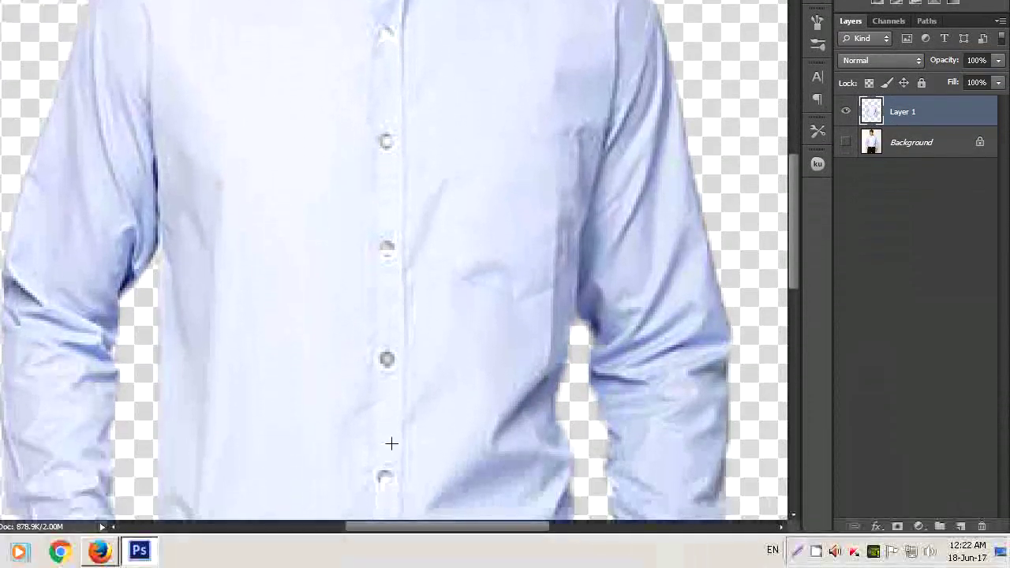
{"action": "key", "text": "ctrl+minus"}
{"action": "key", "text": "ctrl+minus"}
{"action": "key", "text": "ctrl+minus"}
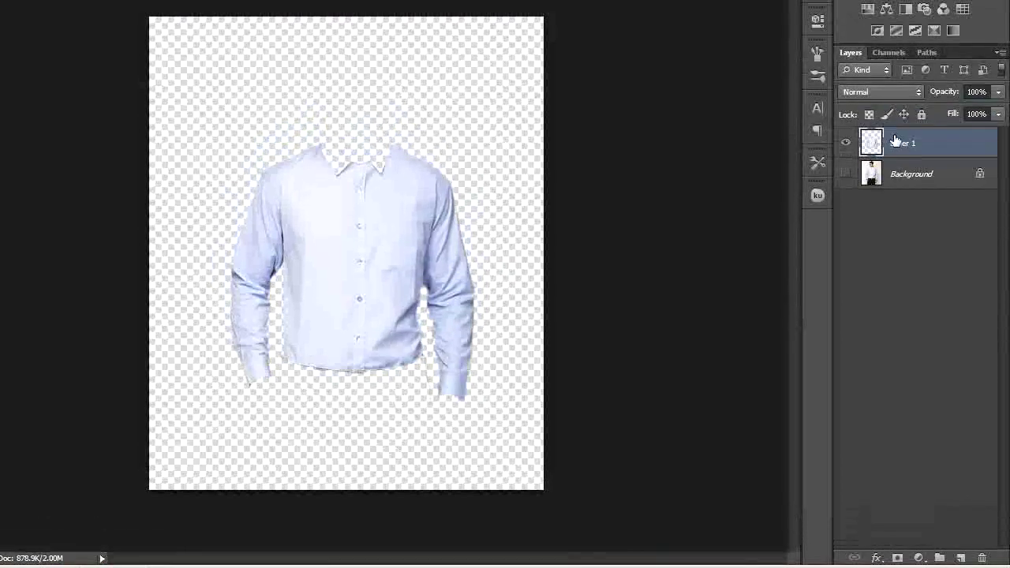
{"action": "left_click", "coordinate": [846, 142]}
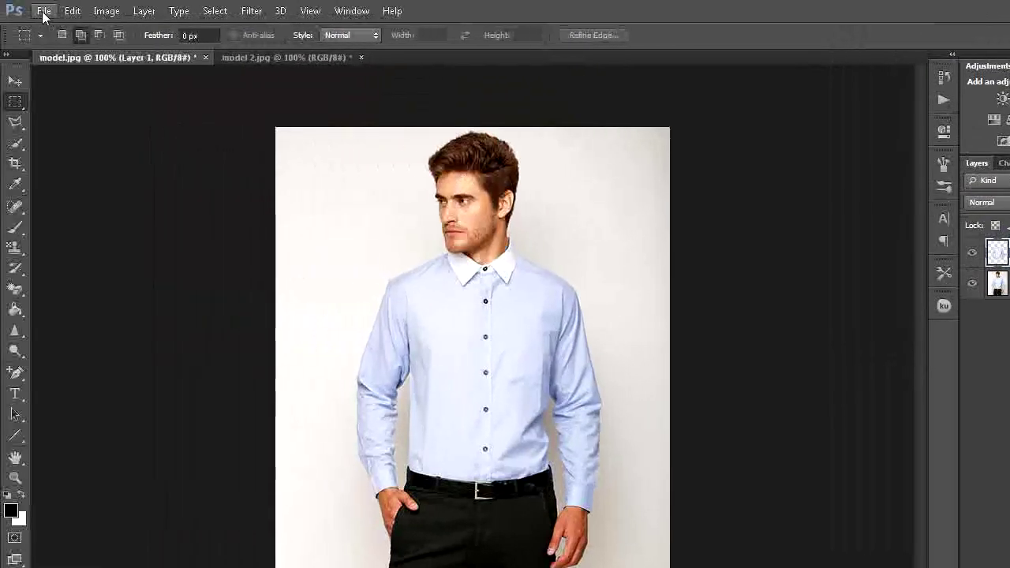
Place the image file "fabric" from the Desktop into the model.jpg document.
{"action": "left_click", "coordinate": [44, 11]}
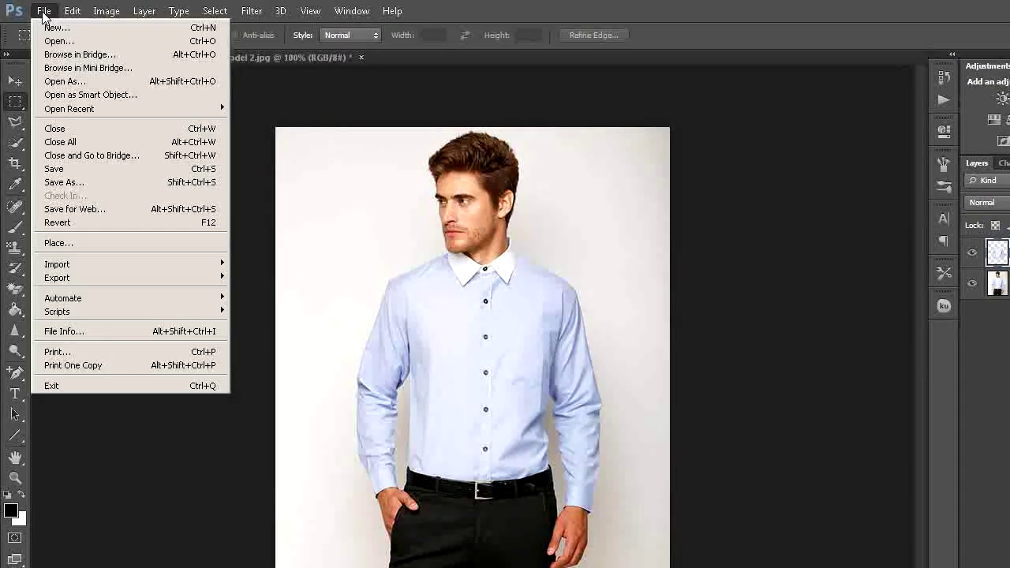
{"action": "left_click", "coordinate": [65, 244]}
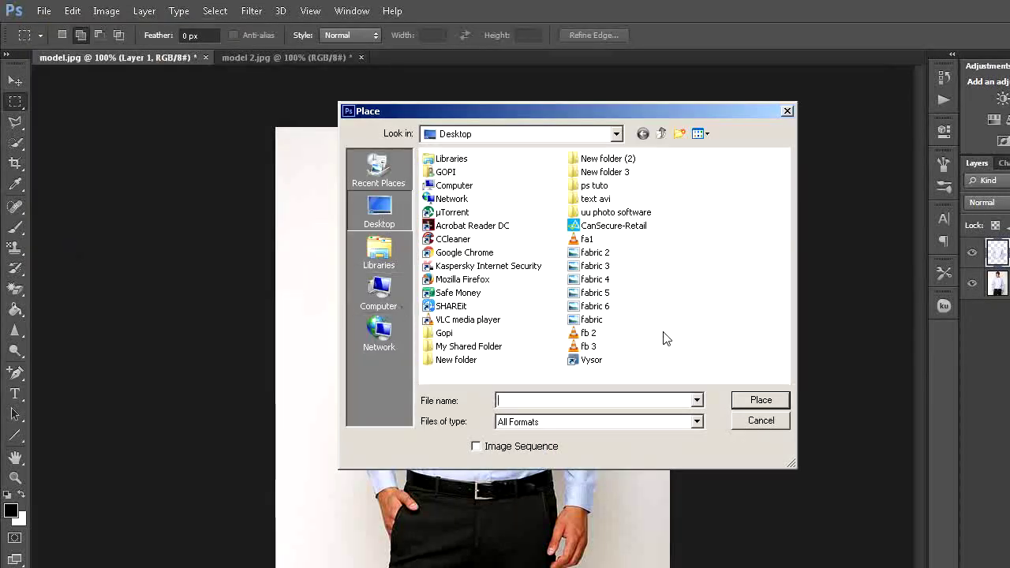
{"action": "left_click", "coordinate": [592, 319]}
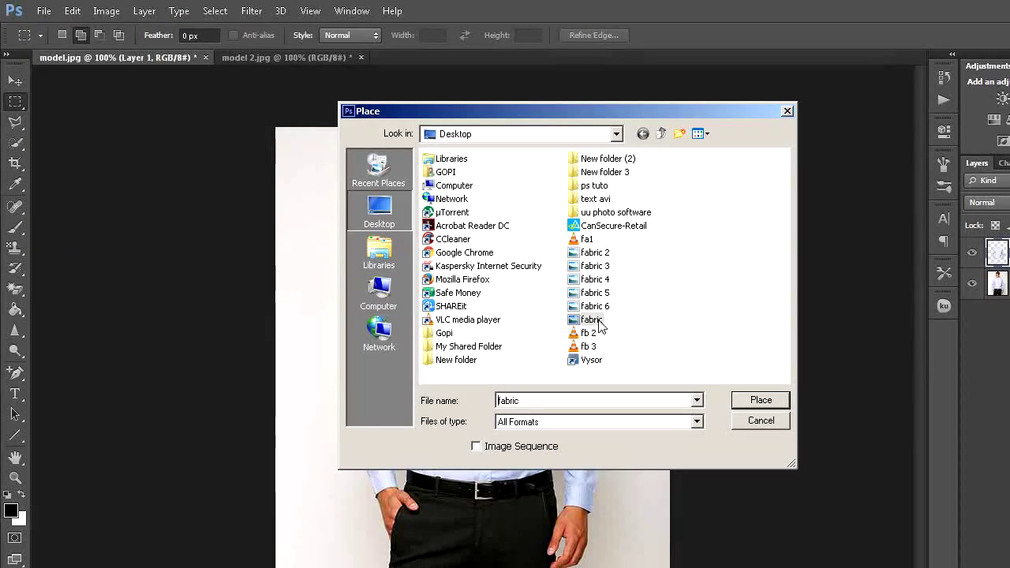
{"action": "left_click", "coordinate": [774, 400]}
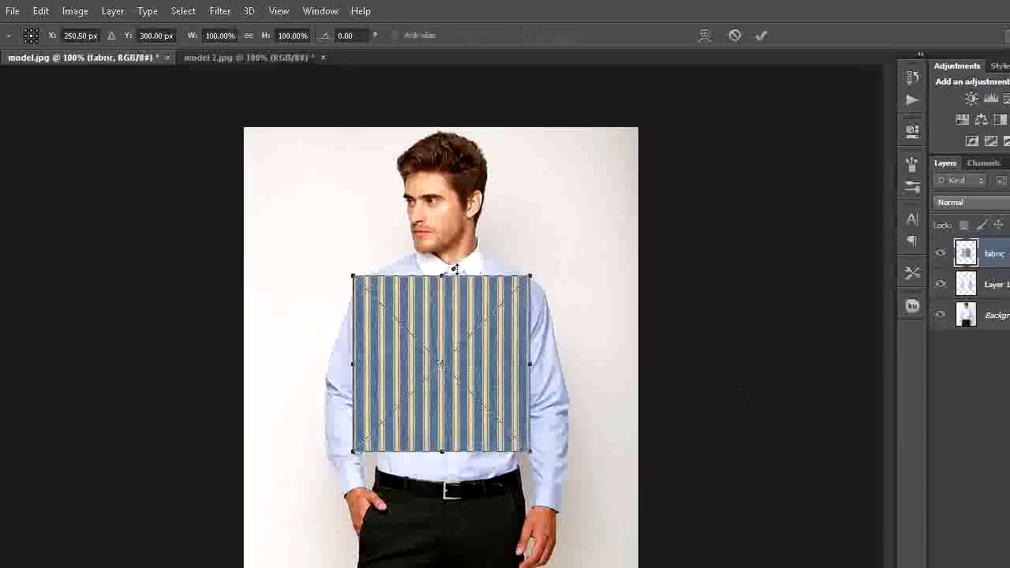
Stretch the placed striped fabric on all four sides until it covers the whole shirt including both sleeves, and commit the placement.
{"action": "left_click_drag", "start_coordinate": [442, 276], "coordinate": [442, 247]}
{"action": "left_click_drag", "start_coordinate": [531, 347], "coordinate": [588, 348]}
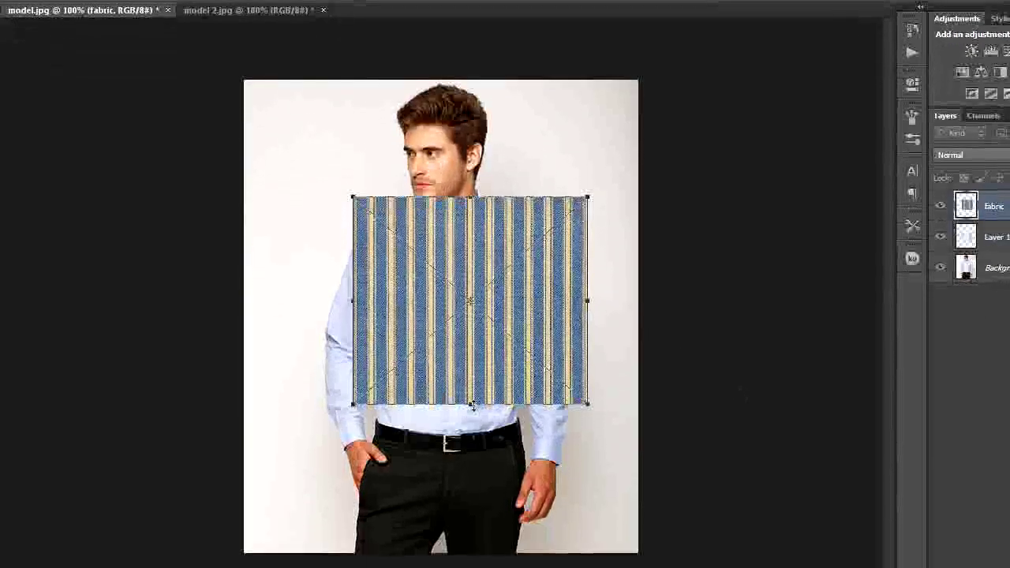
{"action": "left_click_drag", "start_coordinate": [472, 405], "coordinate": [471, 449]}
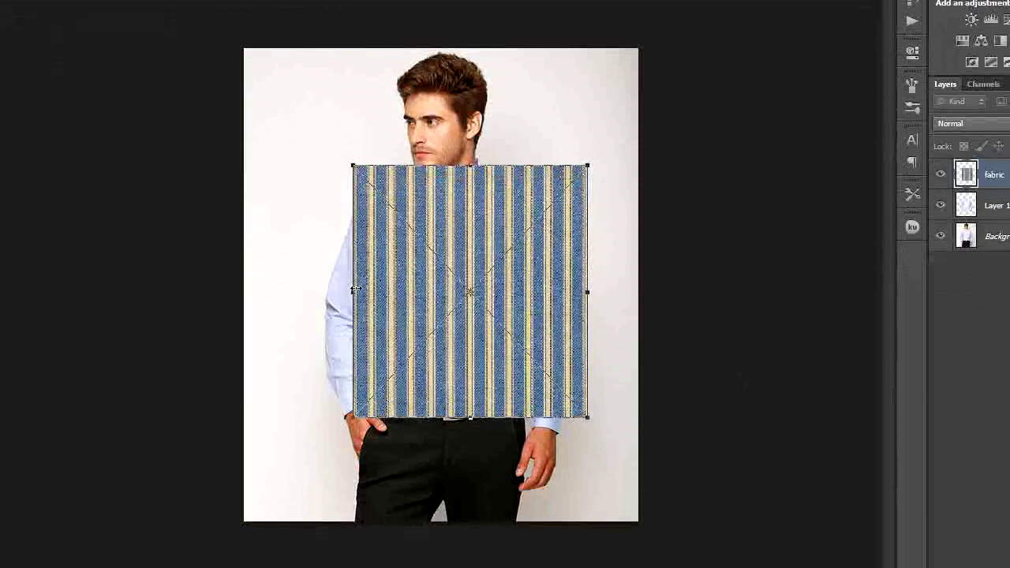
{"action": "left_click_drag", "start_coordinate": [354, 290], "coordinate": [314, 292]}
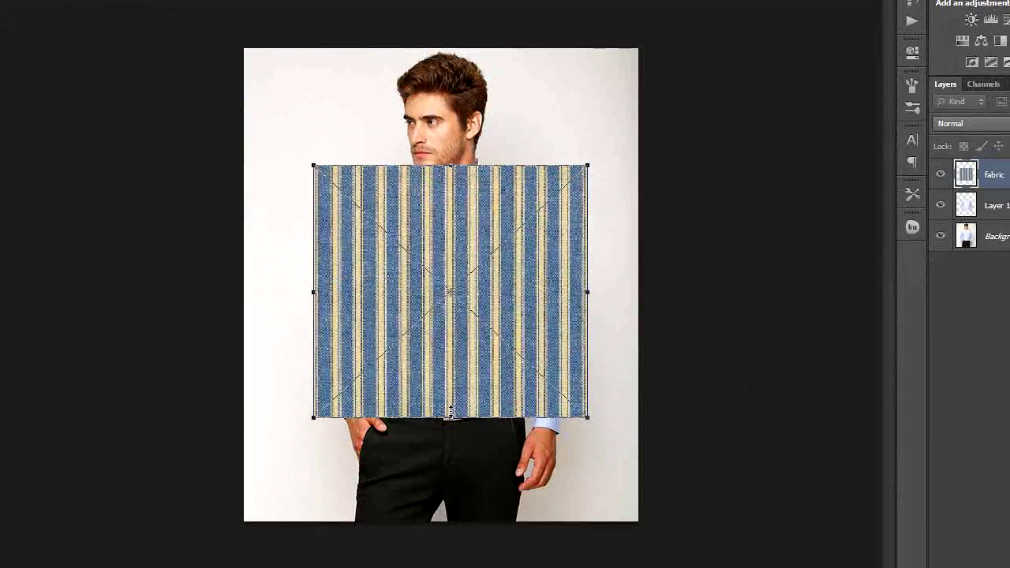
{"action": "left_click_drag", "start_coordinate": [453, 410], "coordinate": [452, 453]}
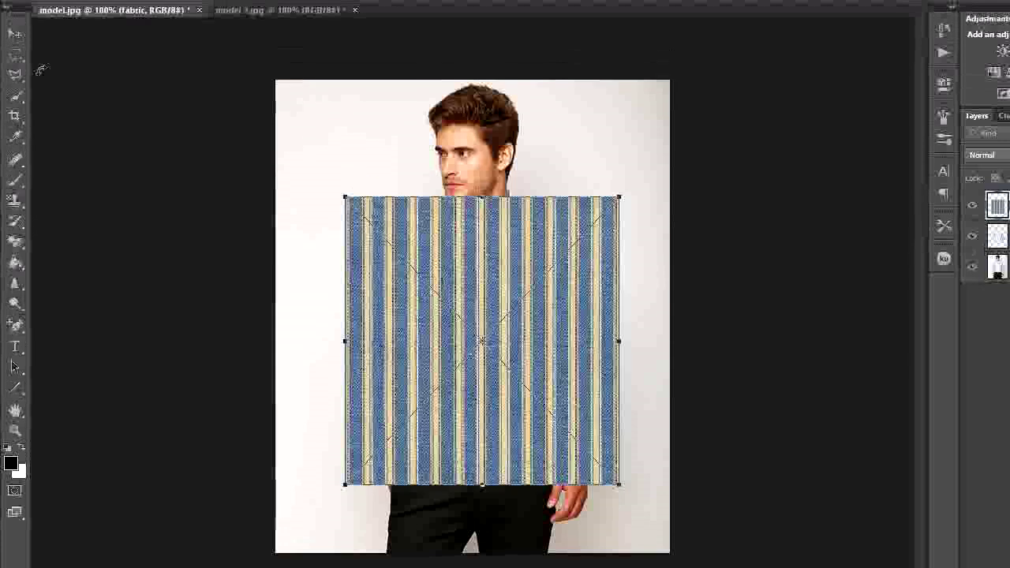
{"action": "left_click", "coordinate": [15, 55]}
{"action": "left_click", "coordinate": [484, 219]}
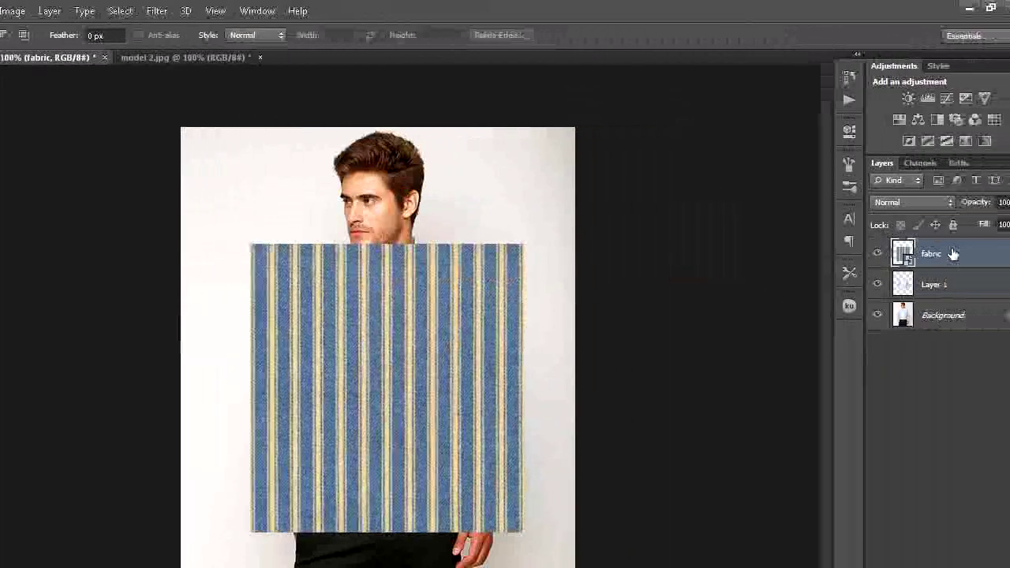
Rasterize the fabric layer and clip it to the shirt cutout on Layer 1.
{"action": "right_click", "coordinate": [1007, 254]}
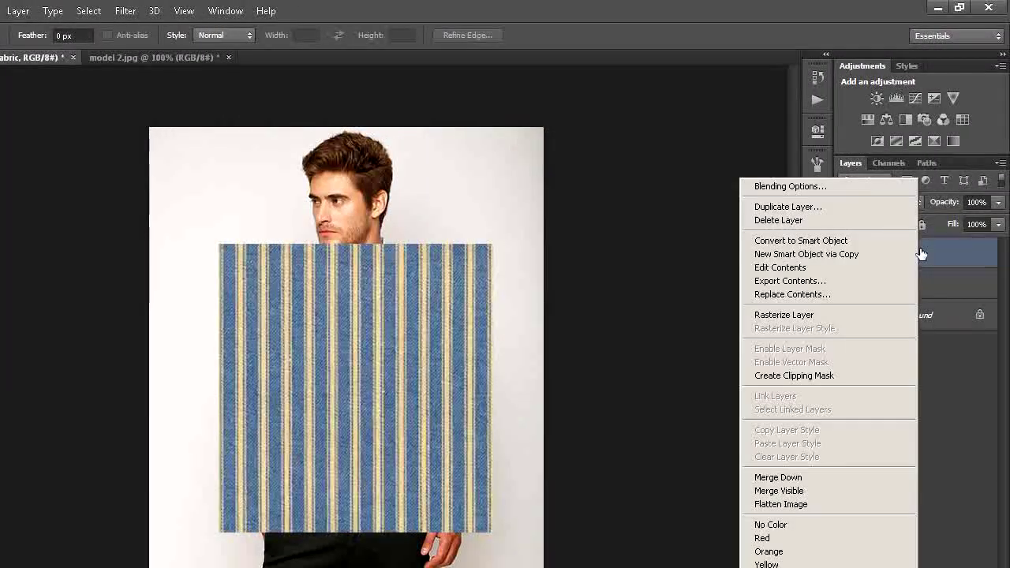
{"action": "left_click", "coordinate": [811, 315]}
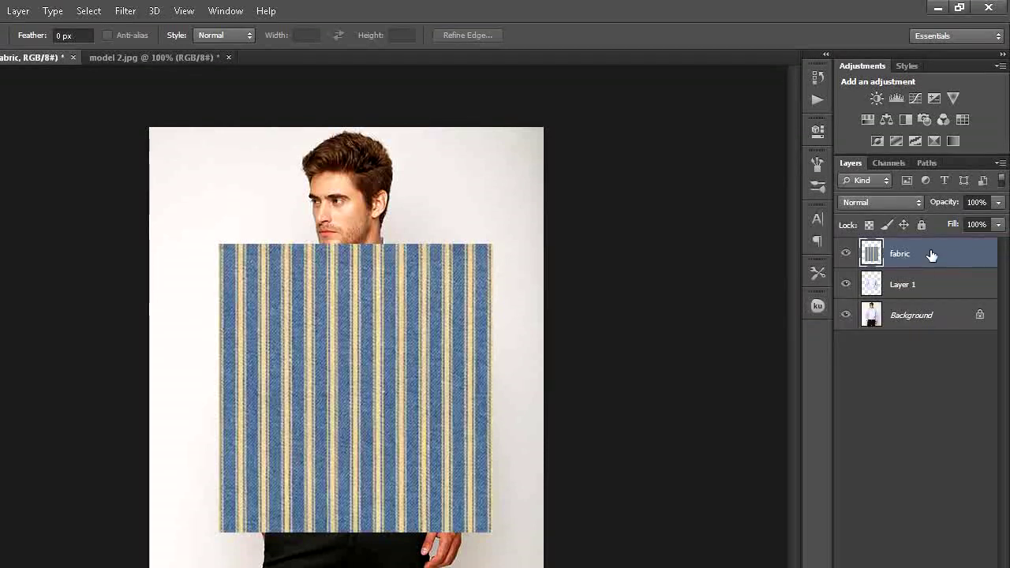
{"action": "right_click", "coordinate": [931, 254]}
{"action": "left_click", "coordinate": [840, 345]}
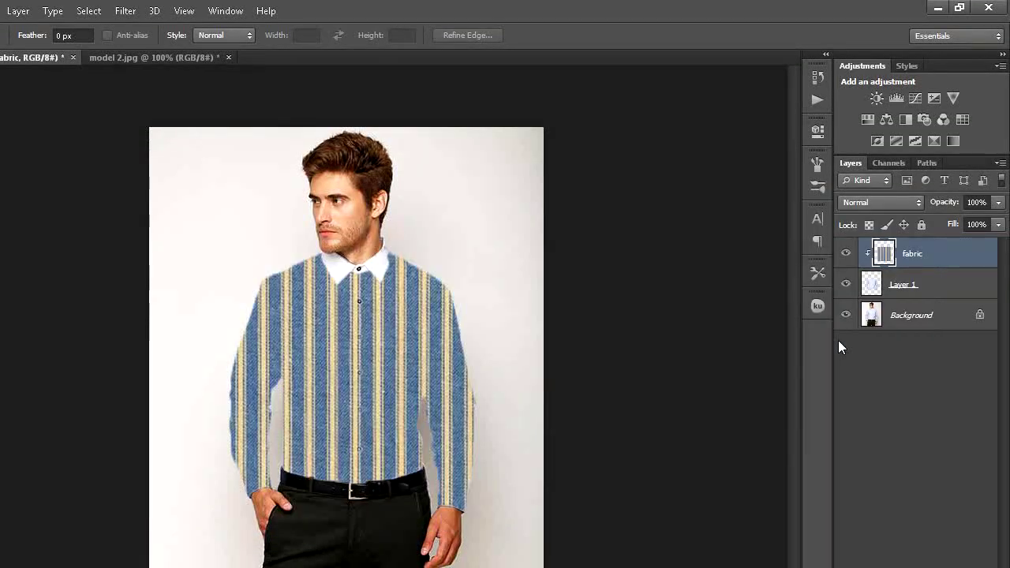
Try Soft Light on the fabric layer, settle on the Multiply blend mode instead, and lower the layer's opacity to about 41%.
{"action": "left_click", "coordinate": [919, 202]}
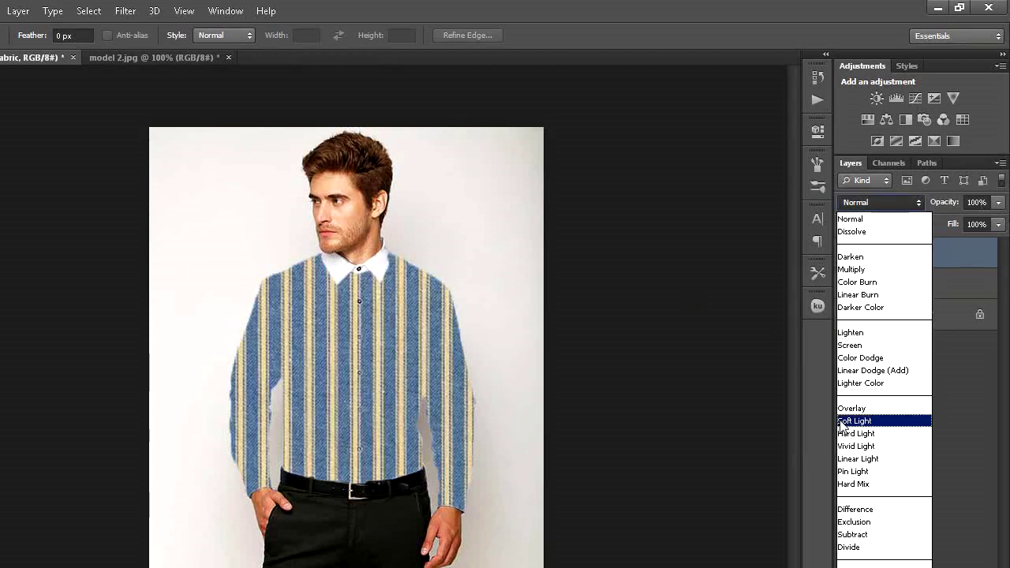
{"action": "left_click", "coordinate": [843, 421]}
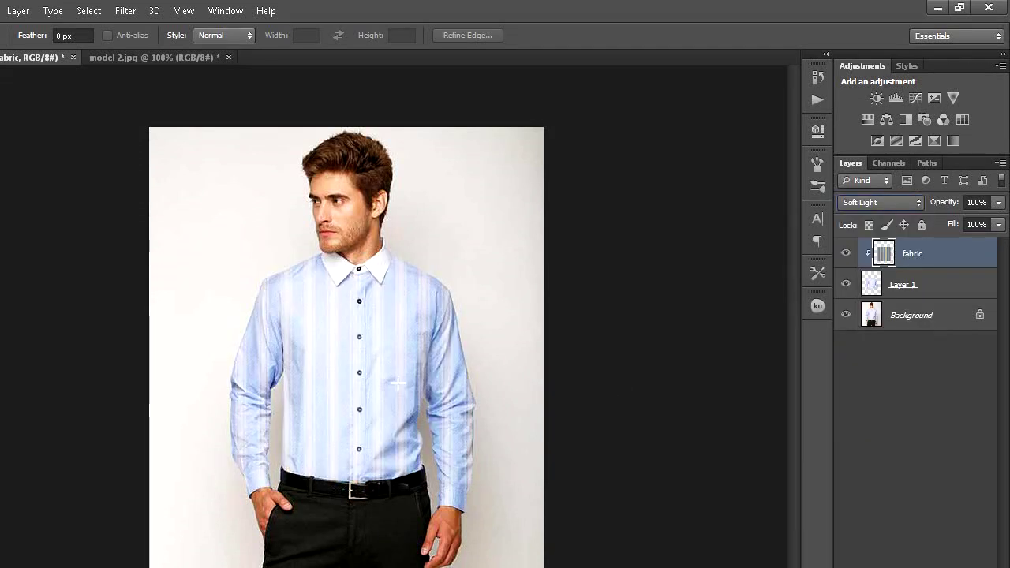
{"action": "left_click", "coordinate": [915, 202]}
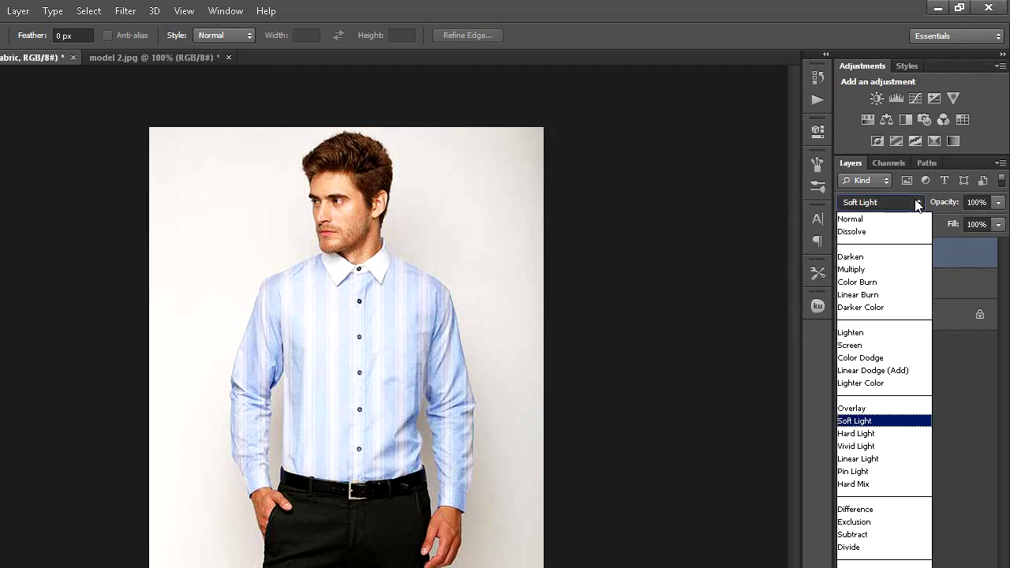
{"action": "left_click", "coordinate": [851, 270]}
{"action": "left_click", "coordinate": [998, 202]}
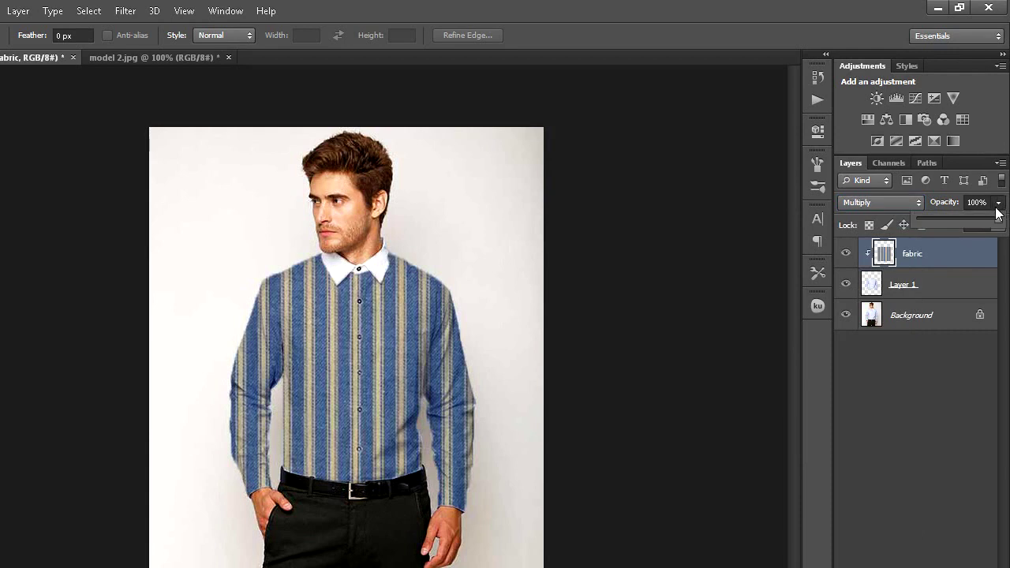
{"action": "left_click_drag", "start_coordinate": [962, 224], "coordinate": [949, 224]}
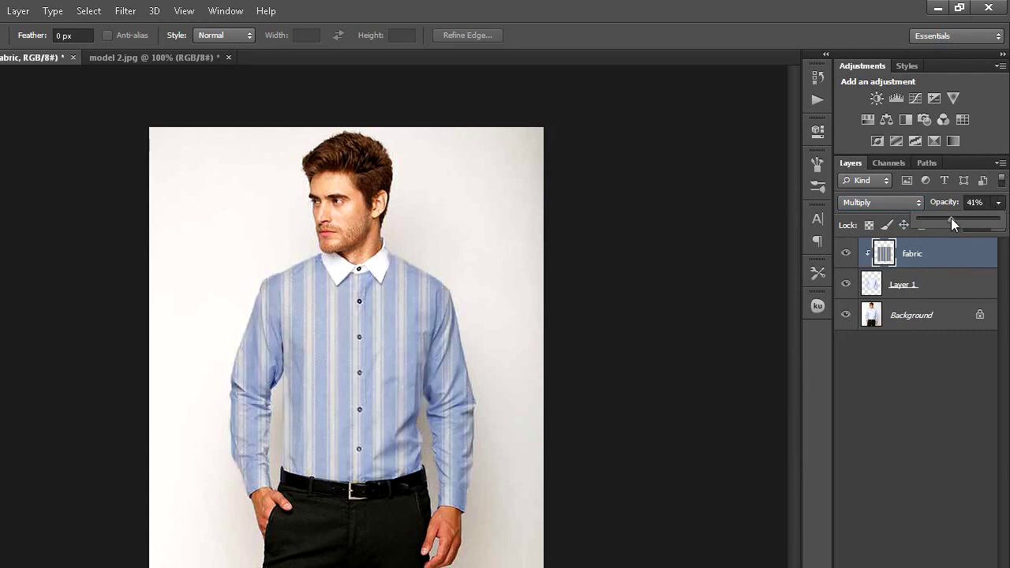